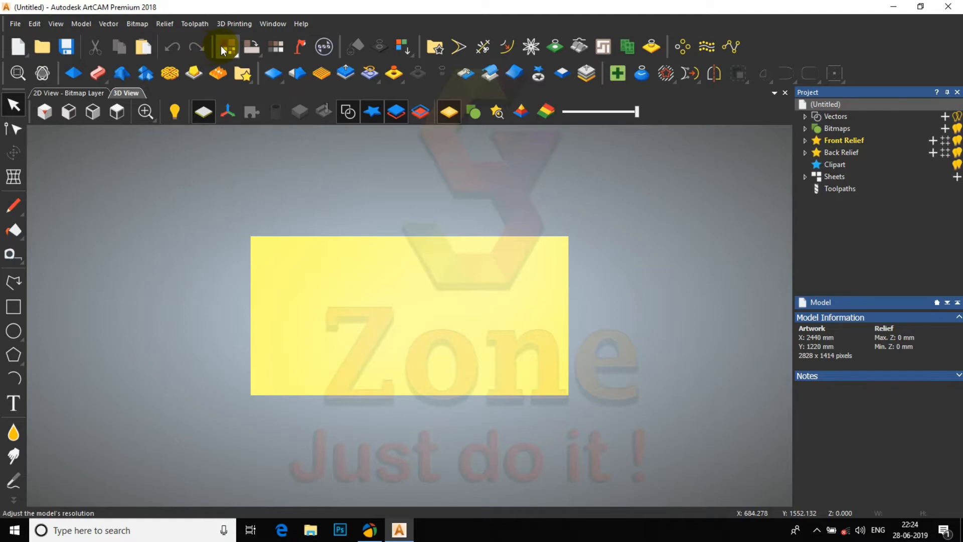
# Step: Raise the model resolution to 5656 x 2828 pixels
pyautogui.click(223, 48)
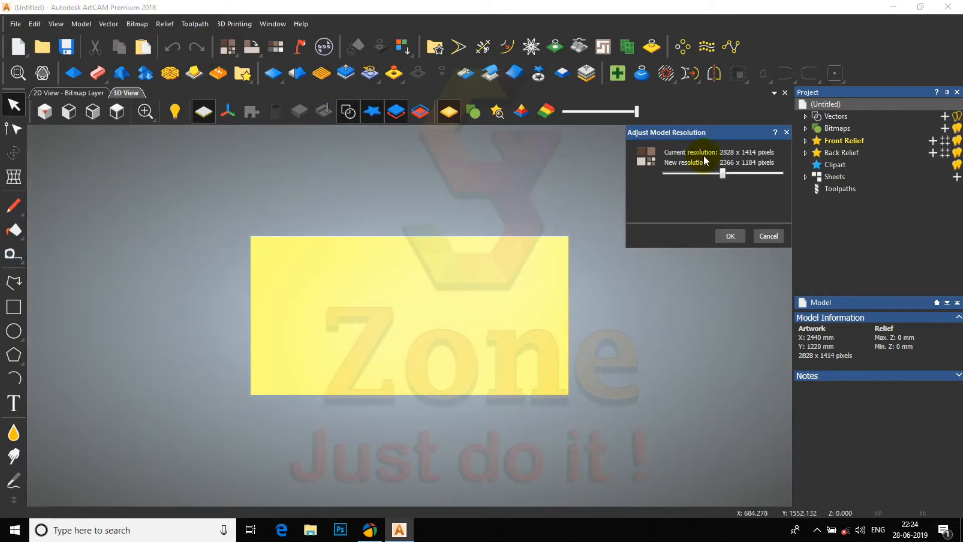
pyautogui.moveTo(726, 170); pyautogui.dragTo(786, 173)
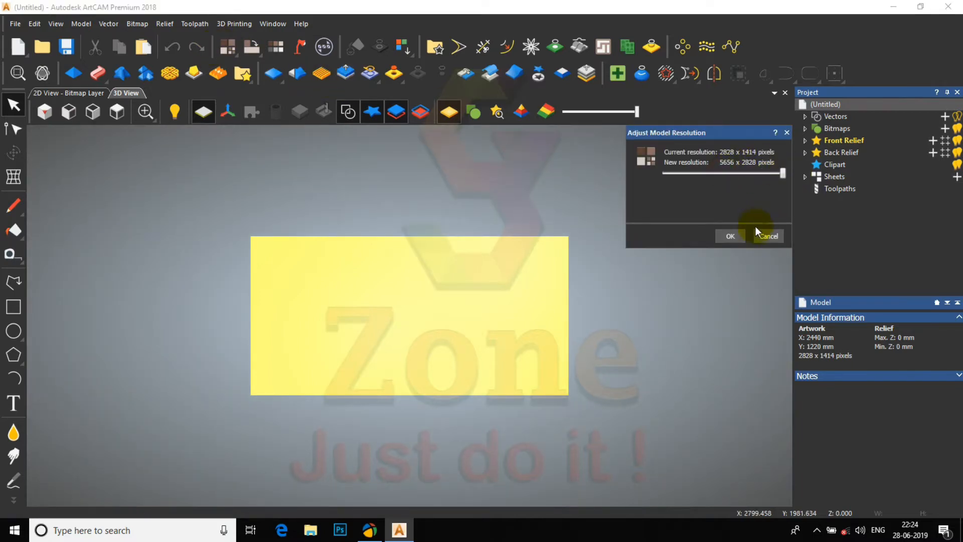
pyautogui.click(737, 236)
pyautogui.click(746, 216)
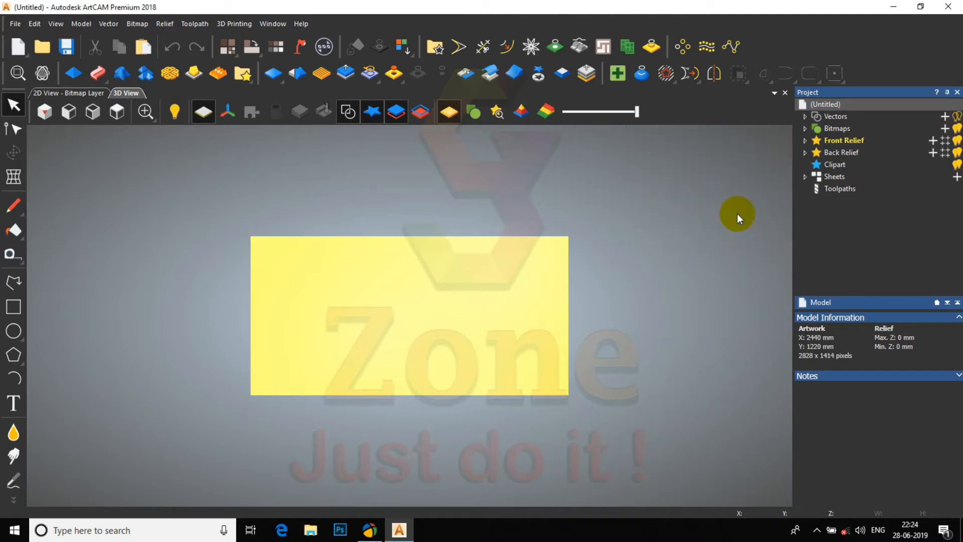
# Step: Draw a six-sided polygon with a radius of about 324 mm near the middle of the model
pyautogui.scroll(2, 465, 342)
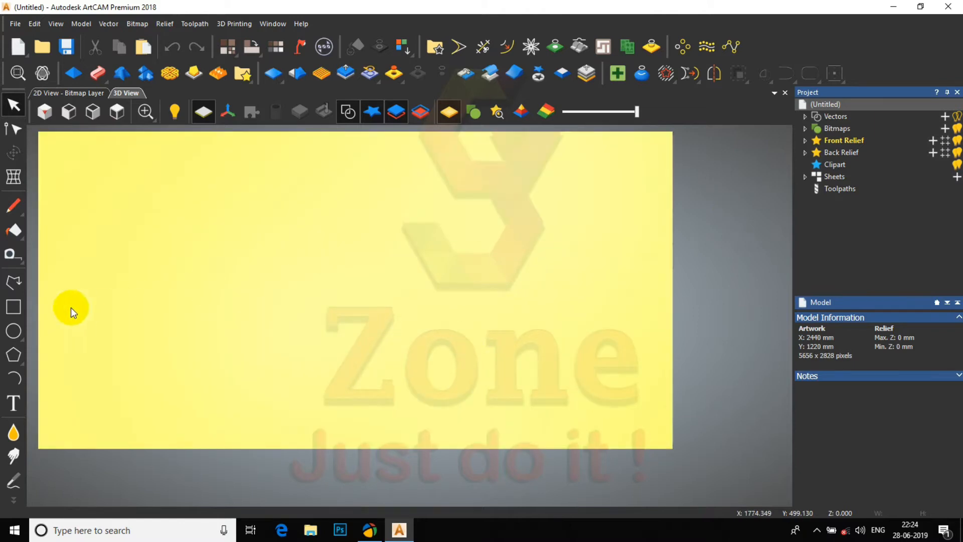
pyautogui.click(13, 355)
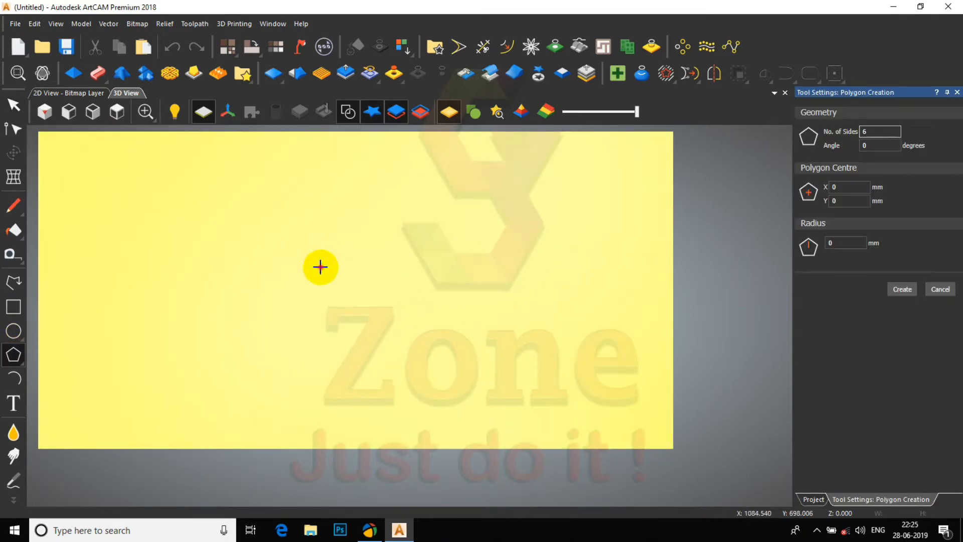
pyautogui.moveTo(321, 267); pyautogui.dragTo(365, 338)
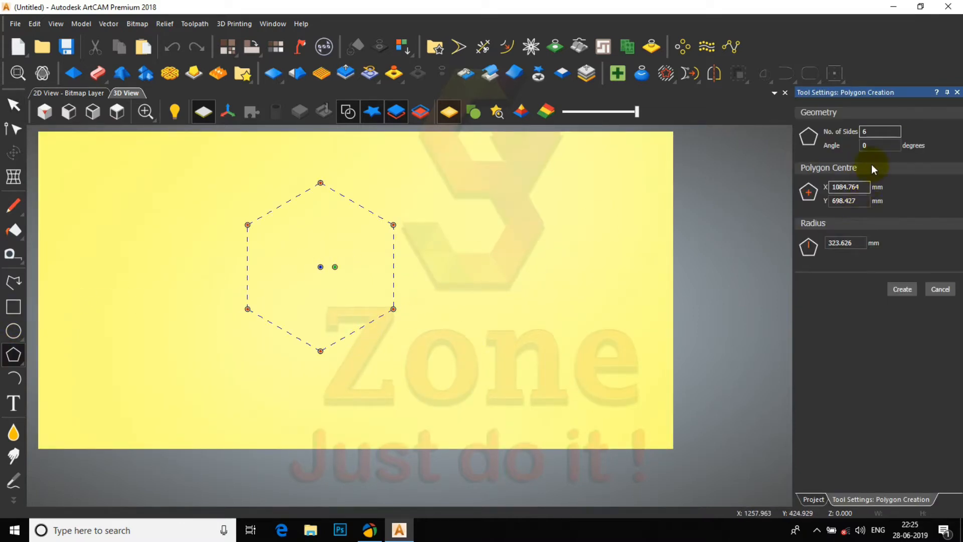
pyautogui.click(896, 289)
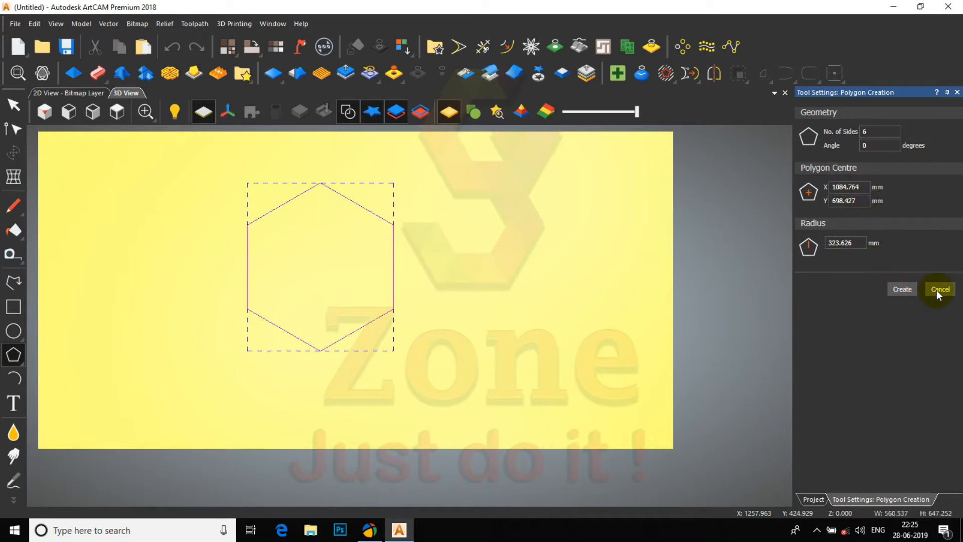
pyautogui.click(937, 289)
# Step: Scale the hexagon to a height of 100 mm with its aspect ratio maintained, and centre it in the model
pyautogui.click(10, 155)
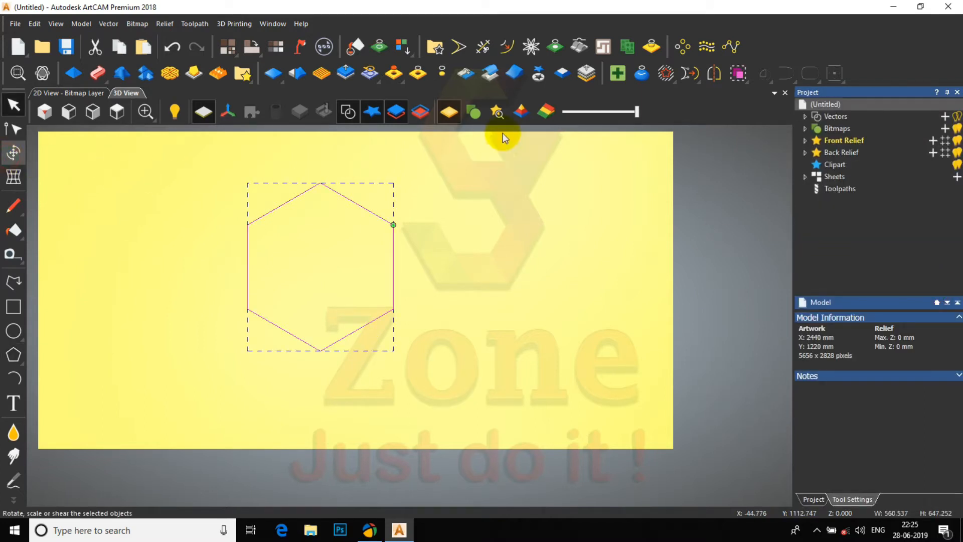
pyautogui.doubleClick(877, 148)
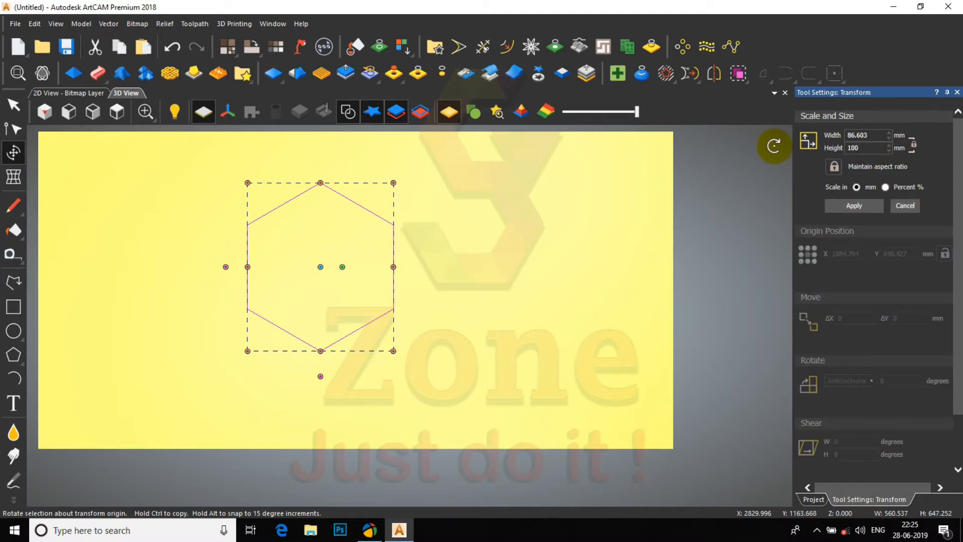
pyautogui.write('100')
pyautogui.press('Return')
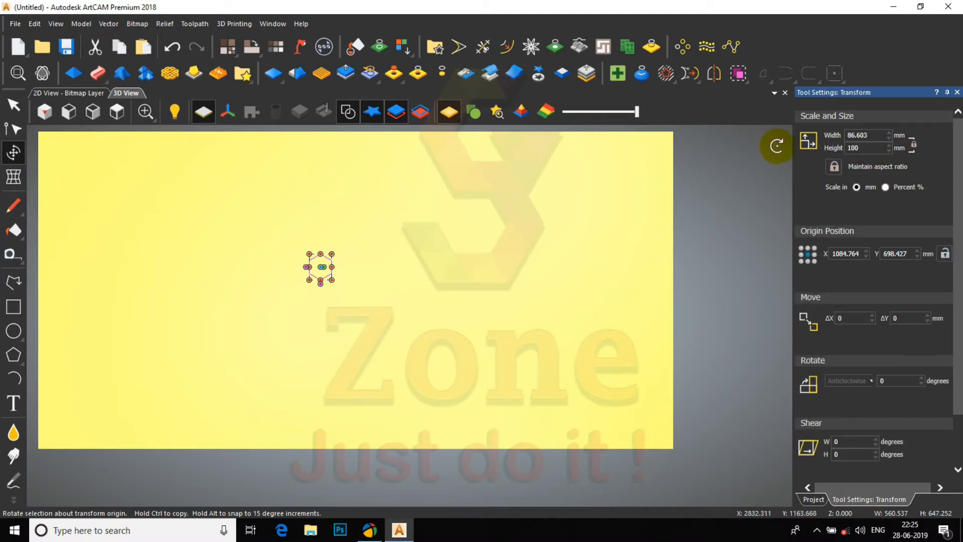
pyautogui.press('F9')
pyautogui.click(464, 242)
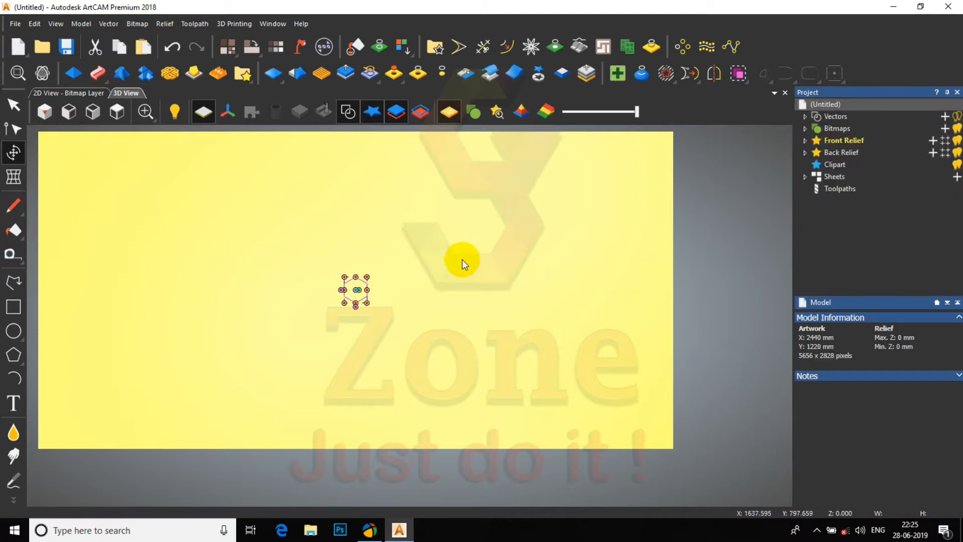
pyautogui.scroll(-2, 375, 285)
pyautogui.scroll(3, 379, 302)
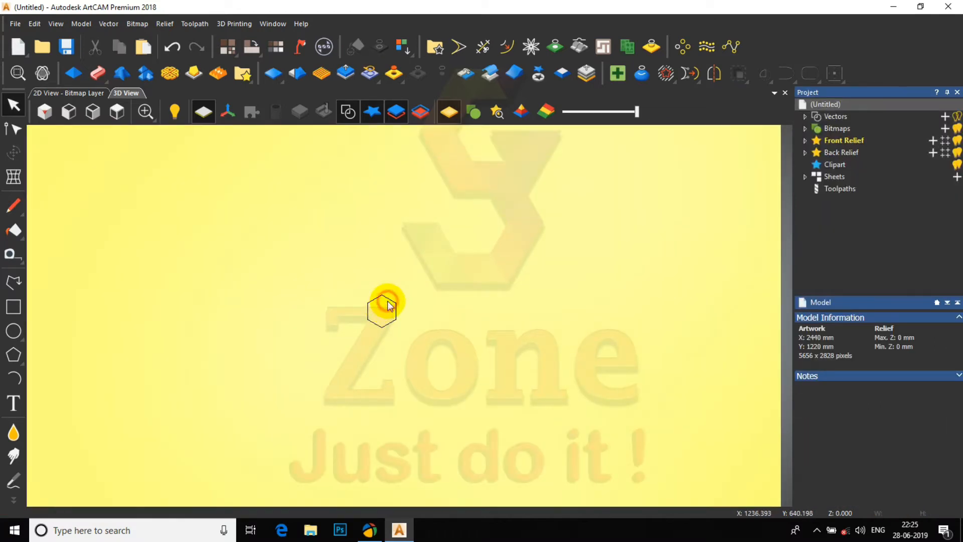
# Step: Raise the hexagon as a flat plane relief with a start height of 15 mm using the Shape Editor
pyautogui.click(387, 309)
pyautogui.scroll(2, 387, 310)
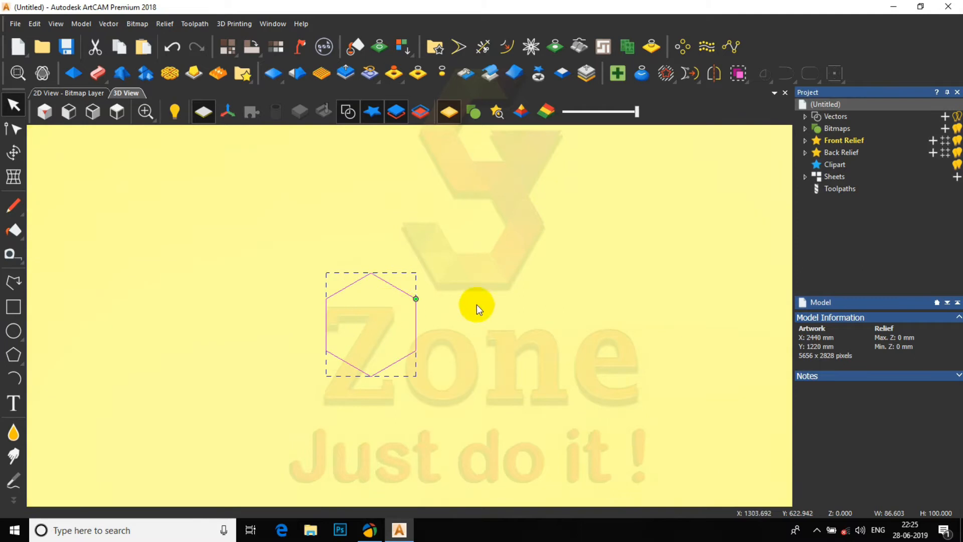
pyautogui.click(76, 79)
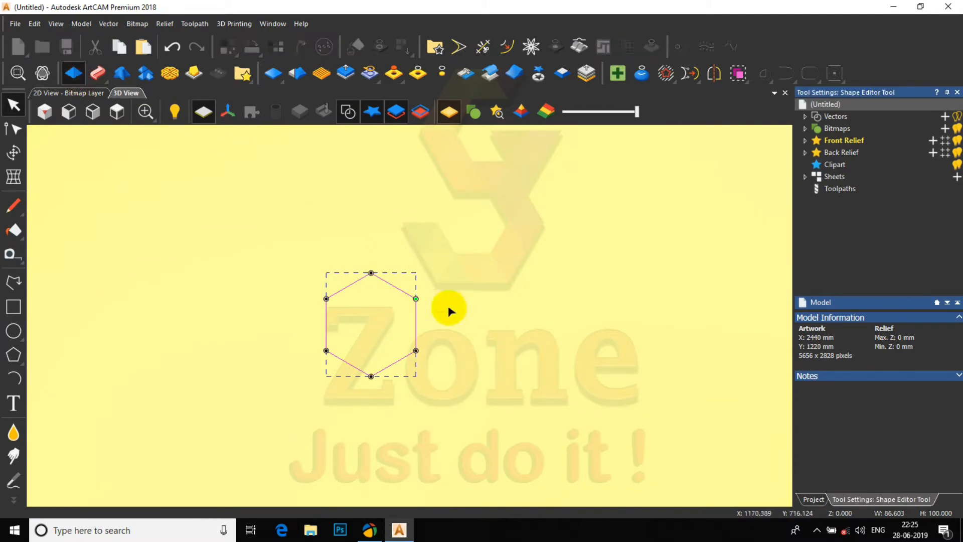
pyautogui.scroll(-1, 861, 457)
pyautogui.doubleClick(861, 398)
pyautogui.scroll(5, 369, 346)
pyautogui.moveTo(388, 323); pyautogui.dragTo(424, 233, button='middle')
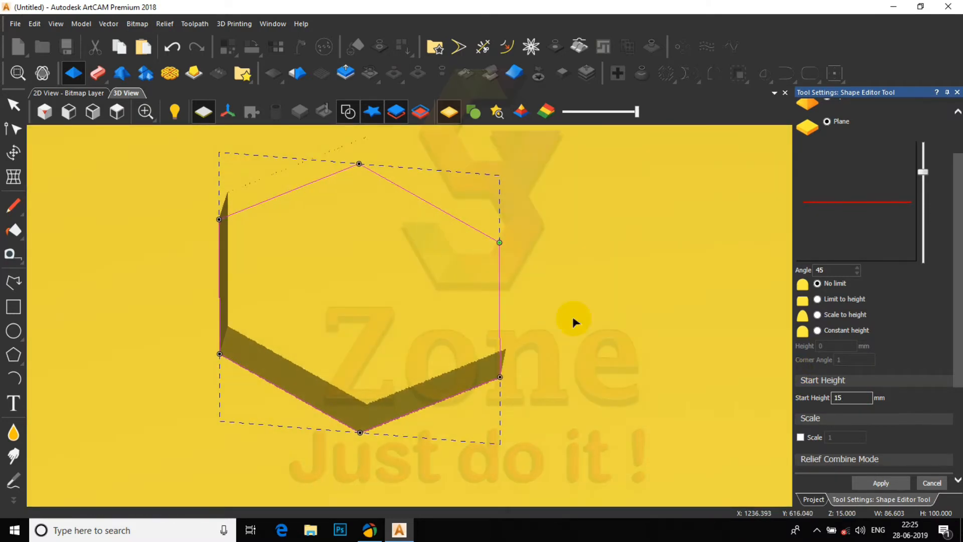
pyautogui.click(895, 484)
pyautogui.click(933, 486)
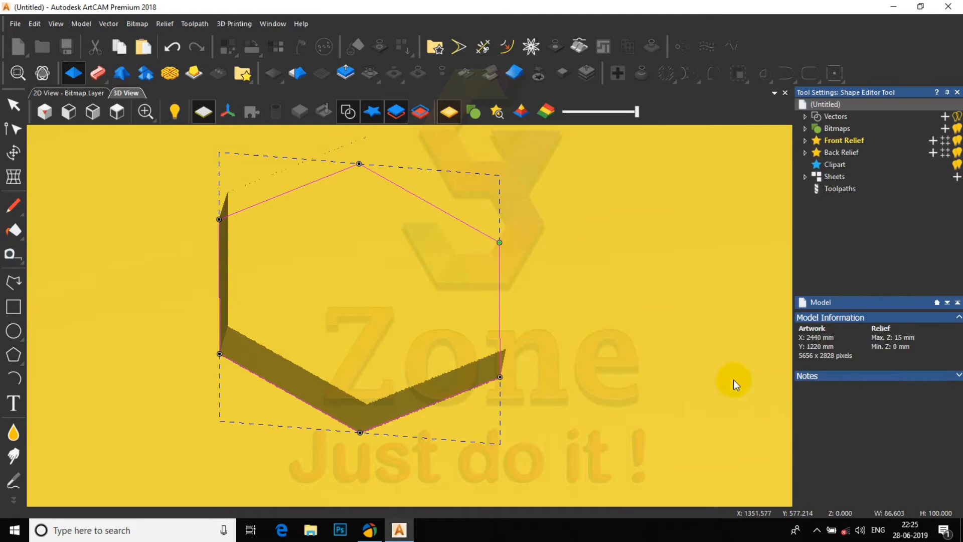
pyautogui.moveTo(581, 314); pyautogui.dragTo(548, 327)
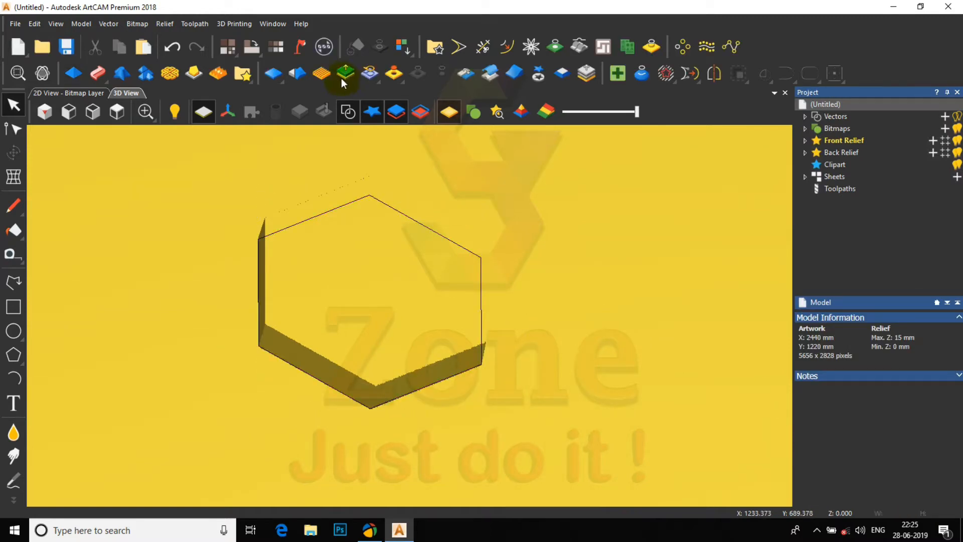
pyautogui.click(514, 72)
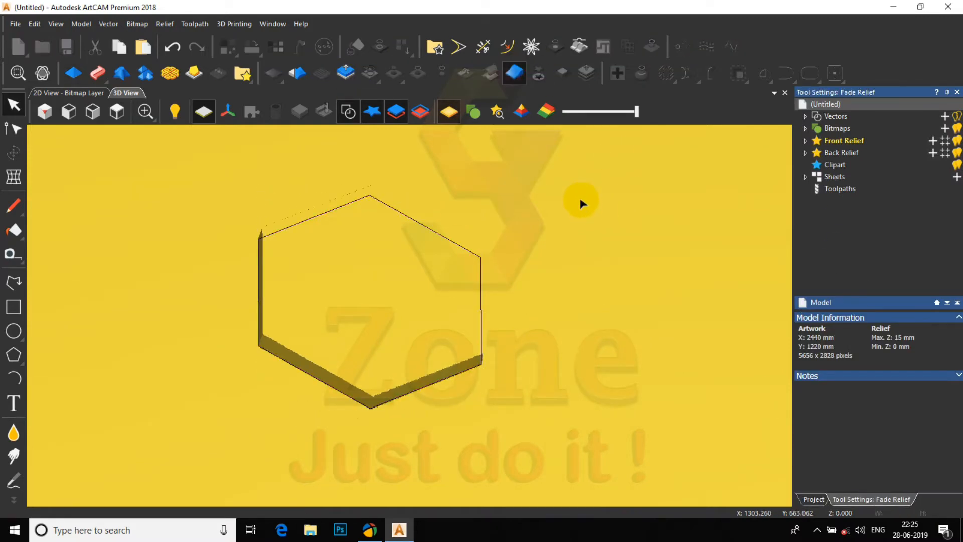
pyautogui.moveTo(452, 236); pyautogui.dragTo(408, 376)
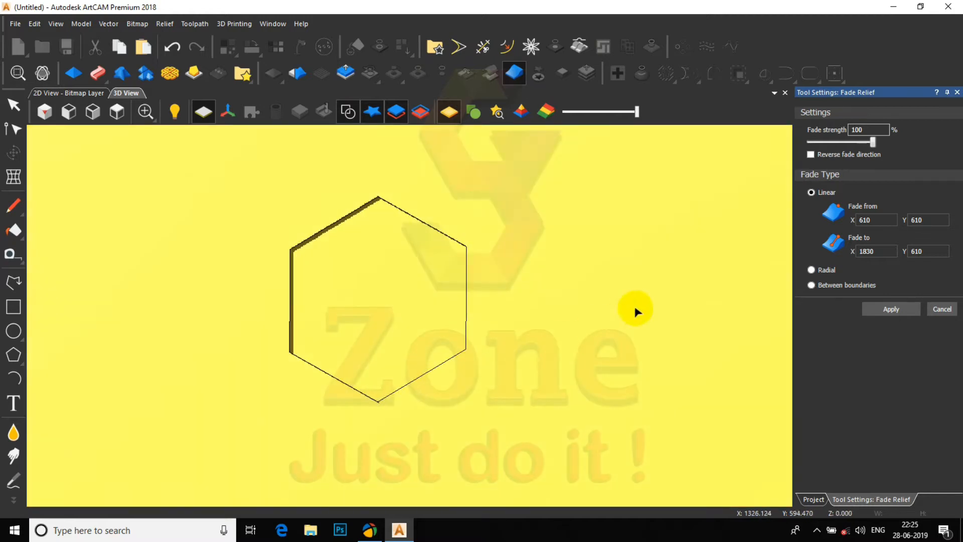
pyautogui.scroll(-5, 495, 306)
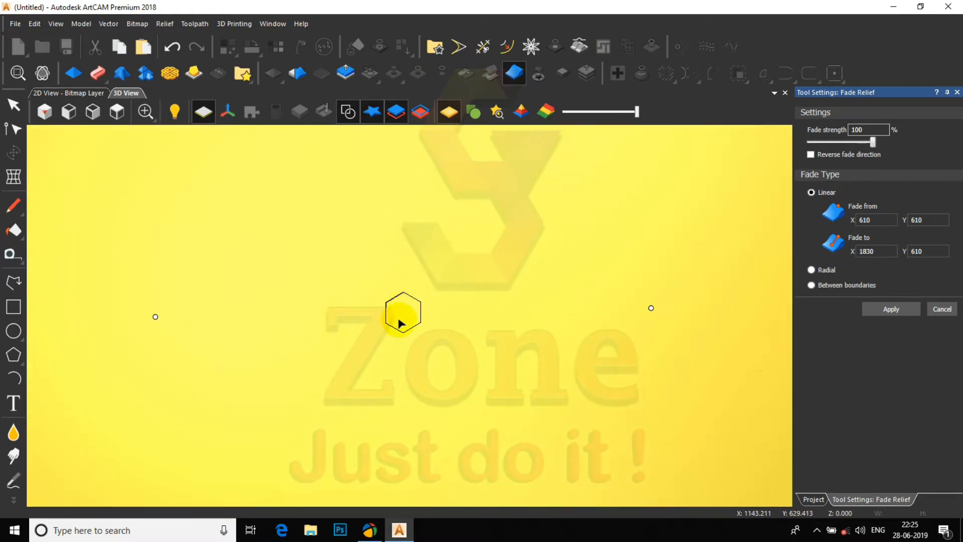
pyautogui.click(416, 300)
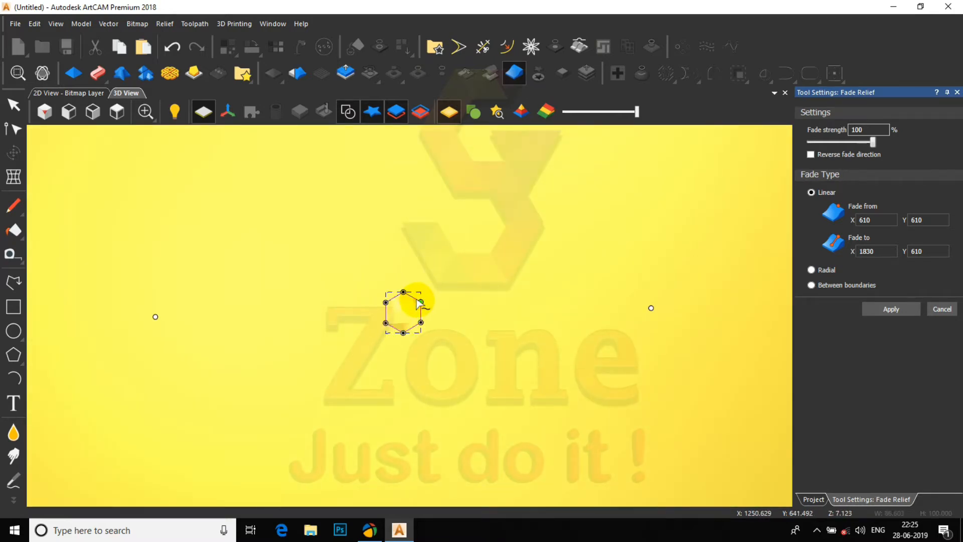
pyautogui.click(942, 310)
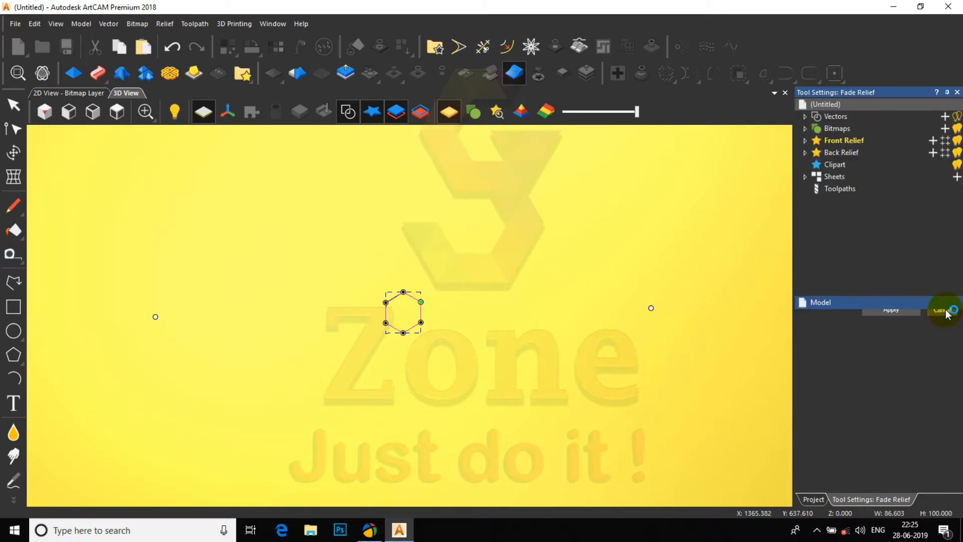
pyautogui.click(546, 273)
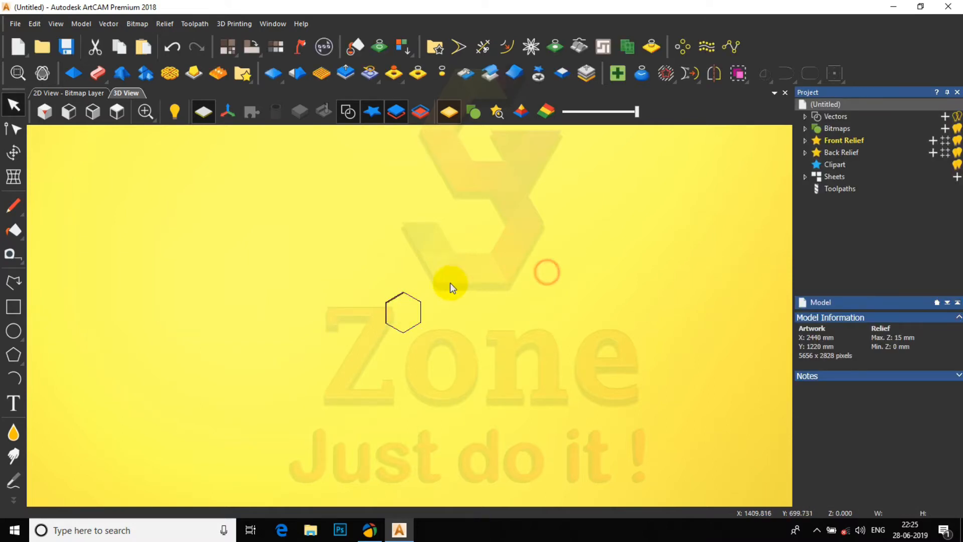
# Step: Apply a linear fade at 100% strength to the hexagon's relief, running from X 1176.699 to X 1263.301 at Y 610
pyautogui.click(410, 296)
pyautogui.click(538, 77)
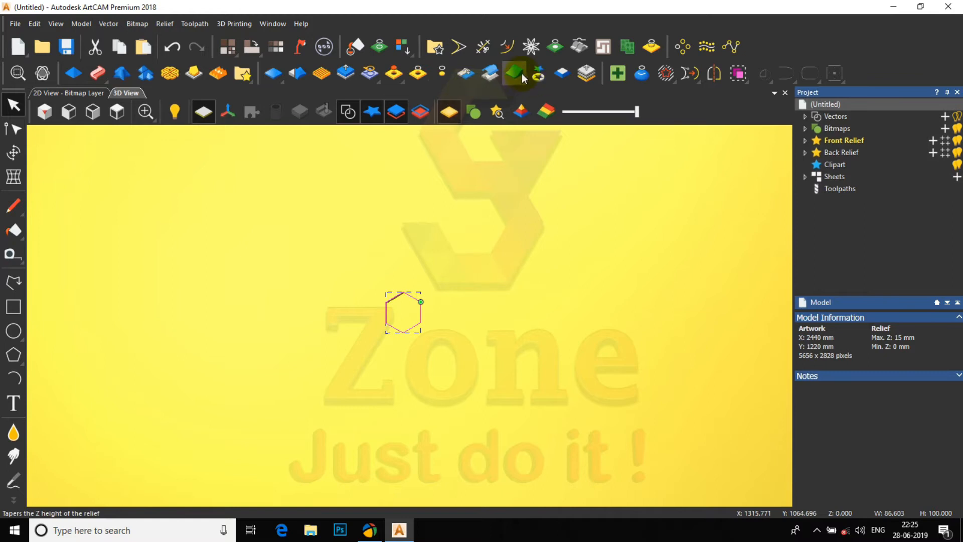
pyautogui.scroll(7, 410, 312)
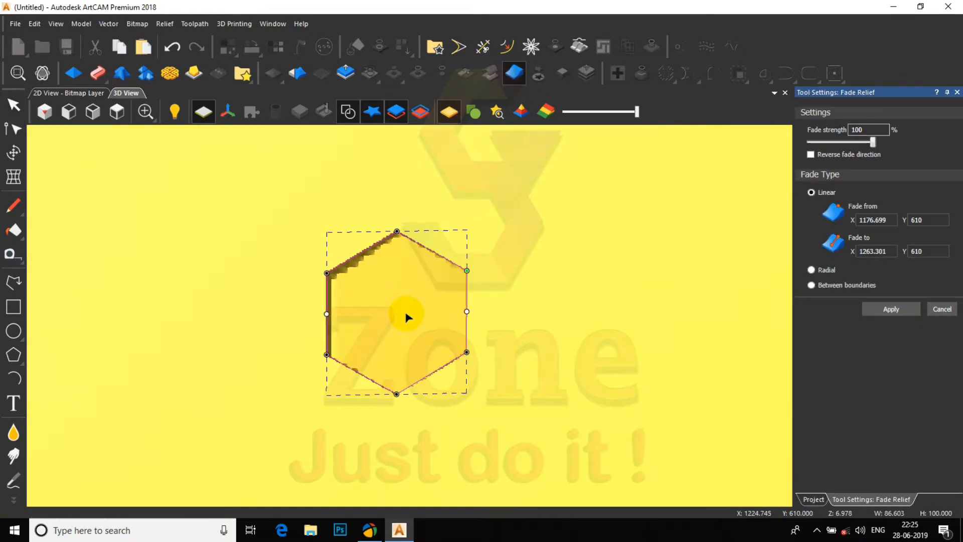
pyautogui.moveTo(418, 276); pyautogui.dragTo(404, 218, button='middle')
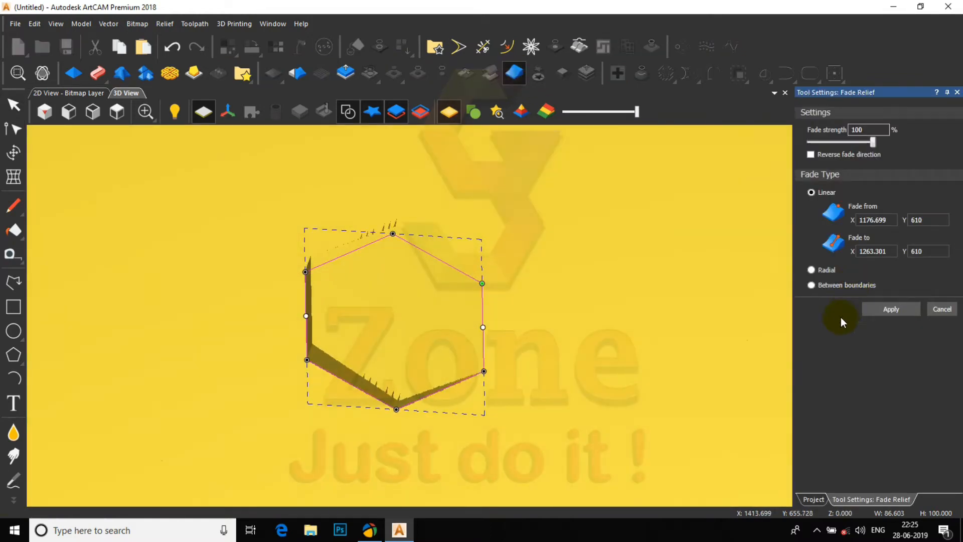
pyautogui.click(631, 252)
pyautogui.moveTo(429, 320); pyautogui.dragTo(376, 405, button='middle')
pyautogui.click(898, 311)
pyautogui.click(939, 308)
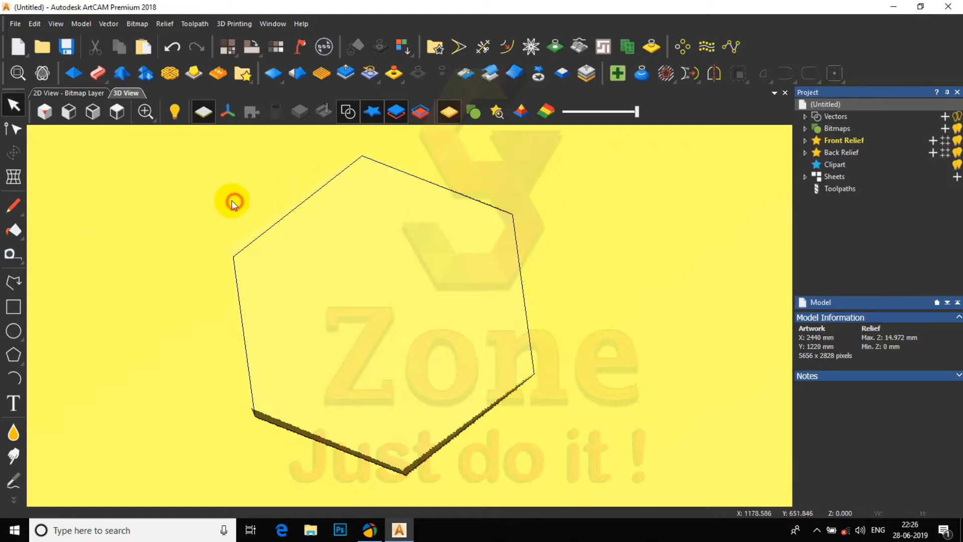
# Step: Turn the faded hexagon relief into relief clipart using the hexagon as its boundary
pyautogui.click(117, 112)
pyautogui.scroll(4, 412, 318)
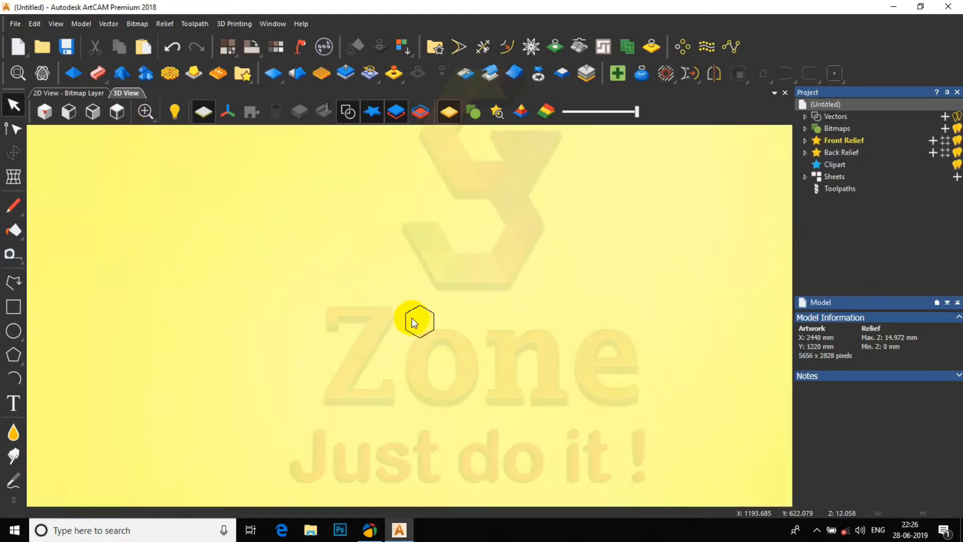
pyautogui.click(538, 74)
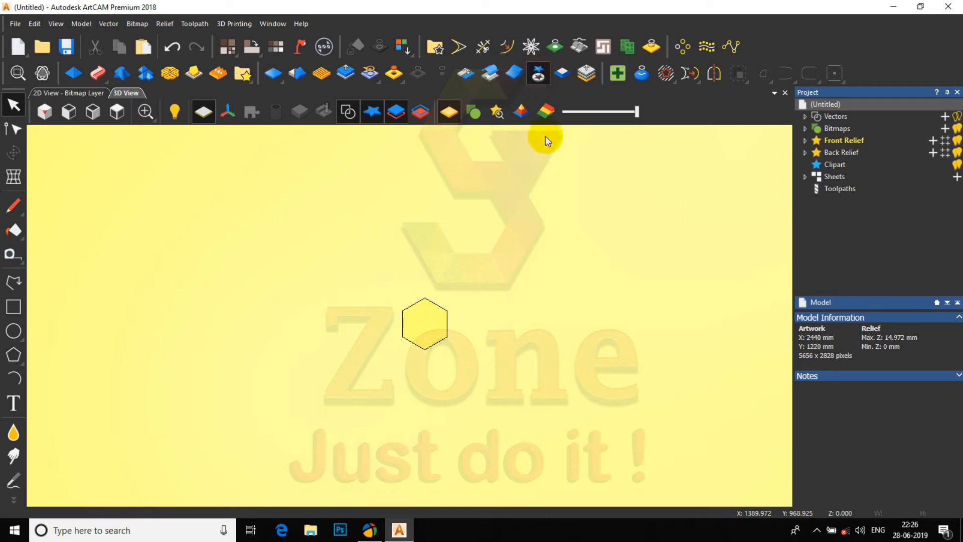
pyautogui.click(417, 344)
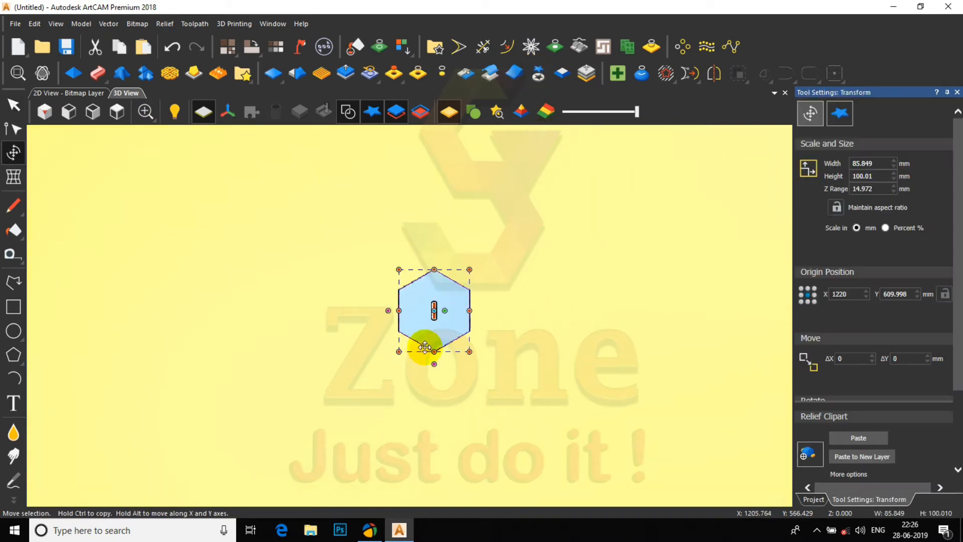
pyautogui.click(516, 321)
# Step: Mirror the hexagon clipart and its outline horizontally to the left, keeping a copy of the originals
pyautogui.moveTo(522, 233)
pyautogui.mouseDown()
pyautogui.moveTo(408, 389)
pyautogui.moveTo(357, 390)
pyautogui.moveTo(367, 380)
pyautogui.mouseUp()
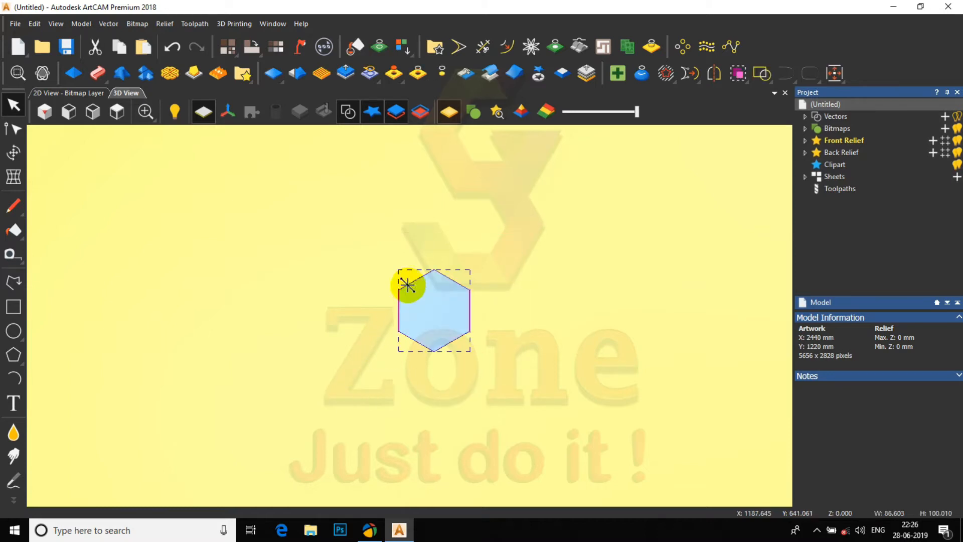
pyautogui.click(711, 75)
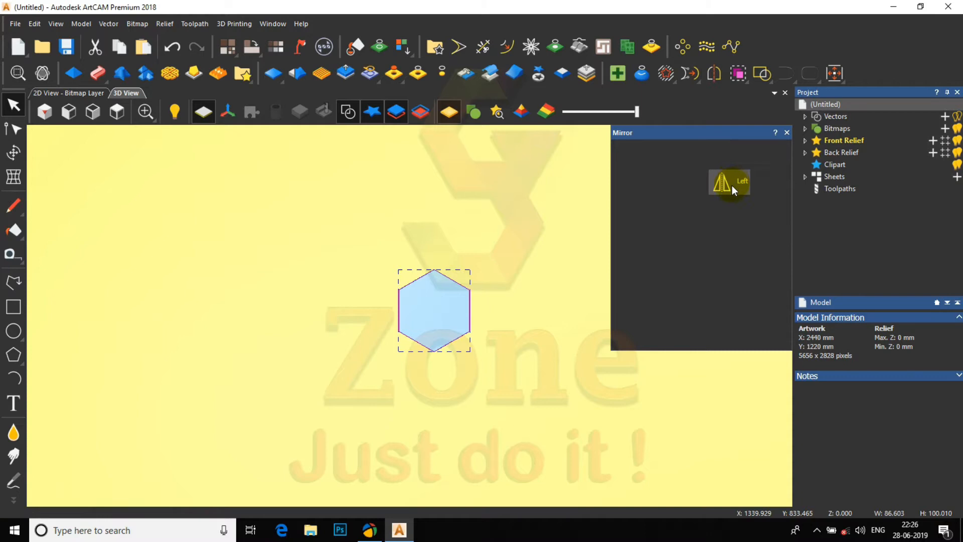
pyautogui.click(731, 185)
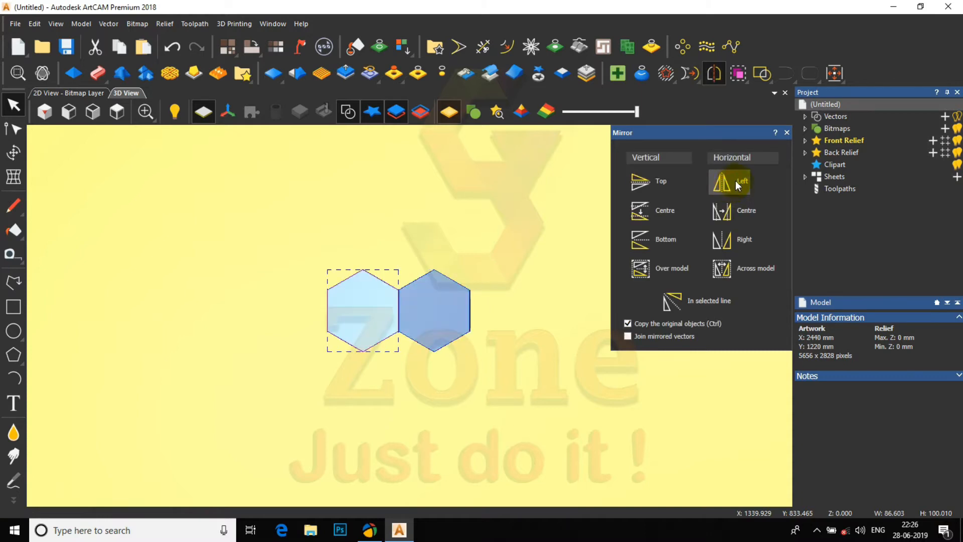
pyautogui.click(786, 133)
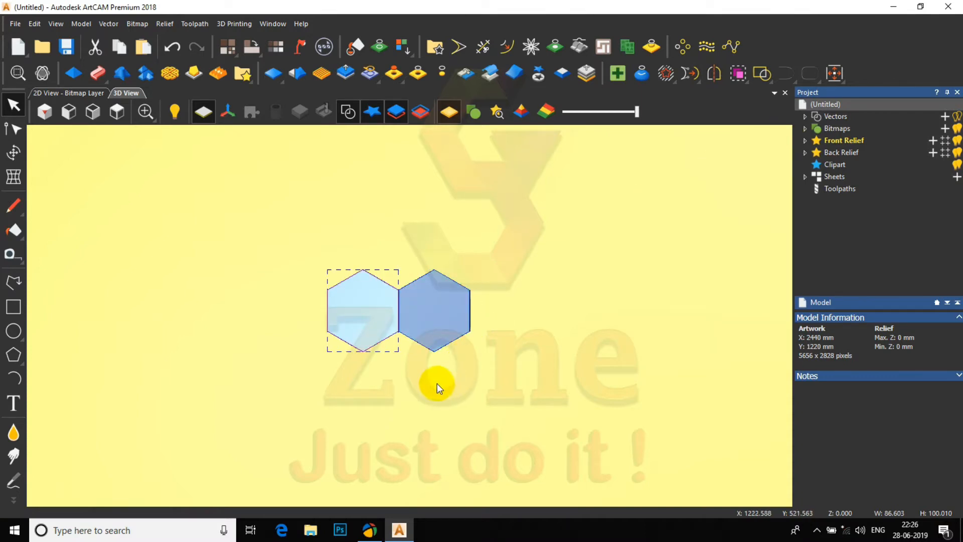
pyautogui.click(420, 380)
pyautogui.scroll(2, 415, 377)
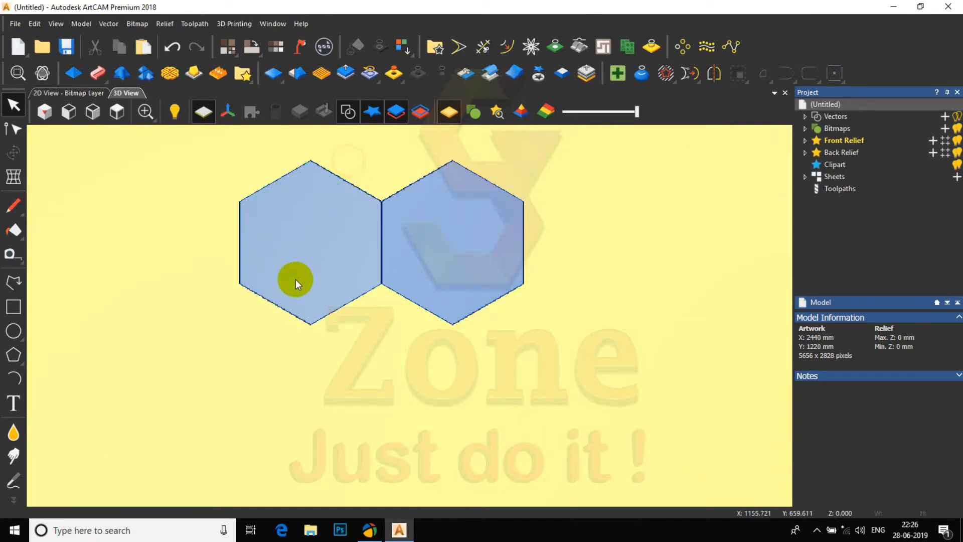
# Step: Copy the left hexagon into the gap below the two hexagons, with its upper corner meeting the point between them
pyautogui.click(303, 308)
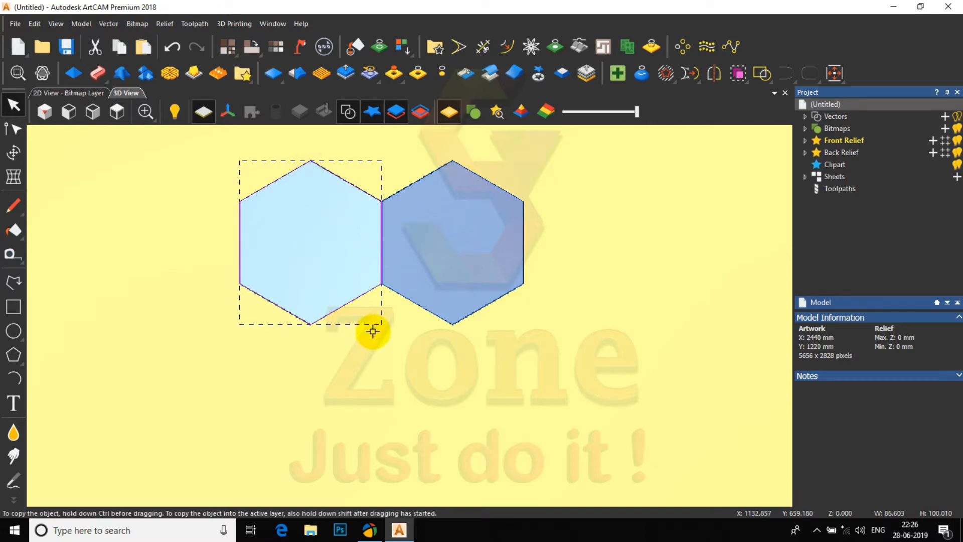
pyautogui.moveTo(381, 320); pyautogui.dragTo(382, 283)
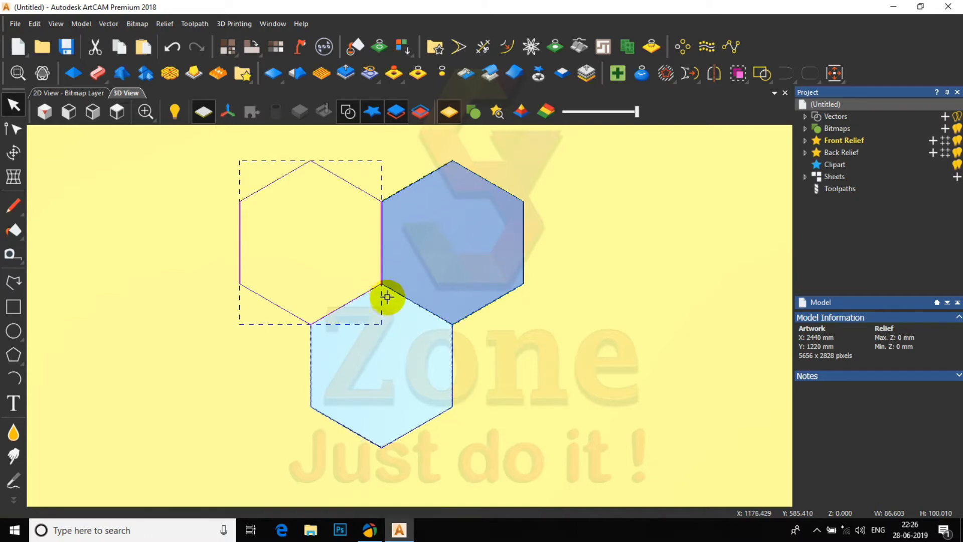
pyautogui.scroll(5, 388, 304)
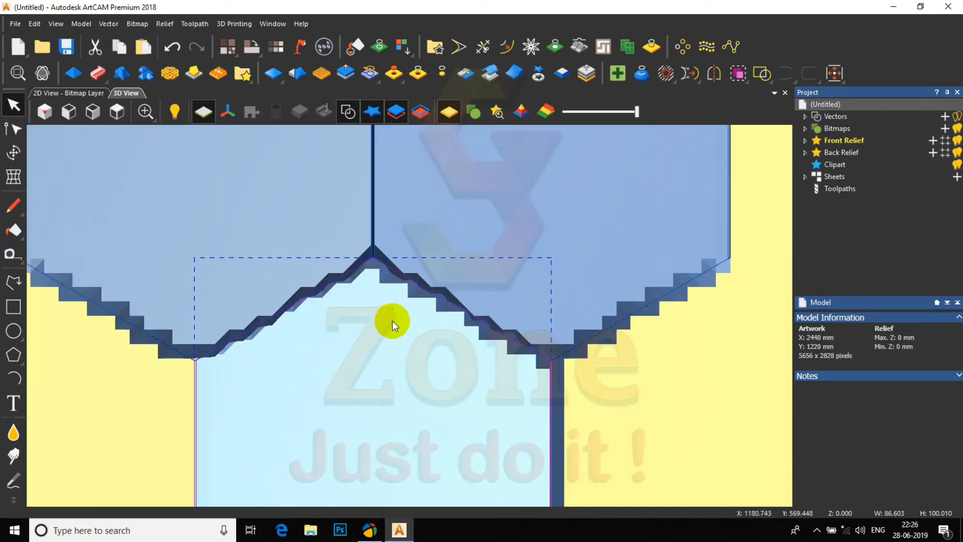
pyautogui.moveTo(427, 239)
pyautogui.mouseDown()
pyautogui.moveTo(435, 218)
pyautogui.moveTo(444, 302)
pyautogui.mouseUp()
pyautogui.scroll(-3, 444, 302)
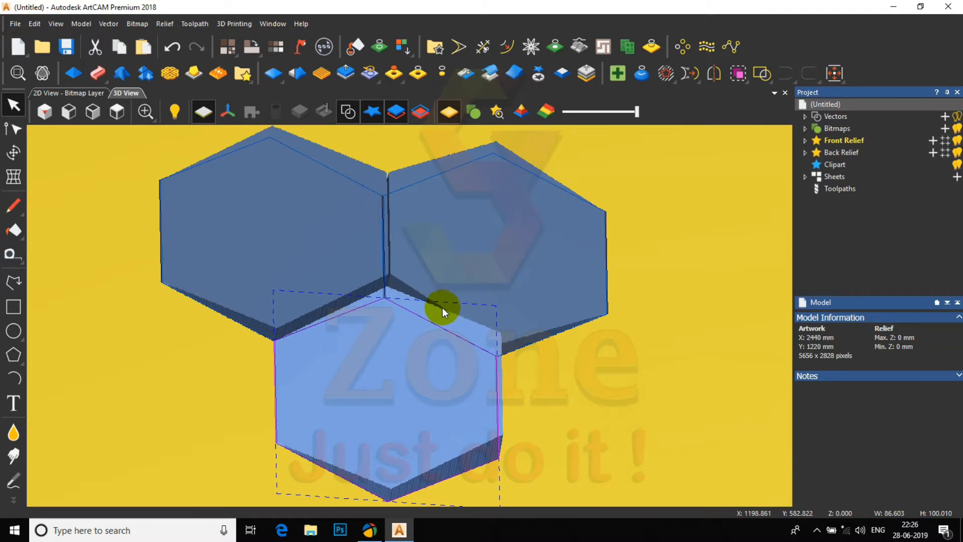
pyautogui.scroll(-2, 442, 307)
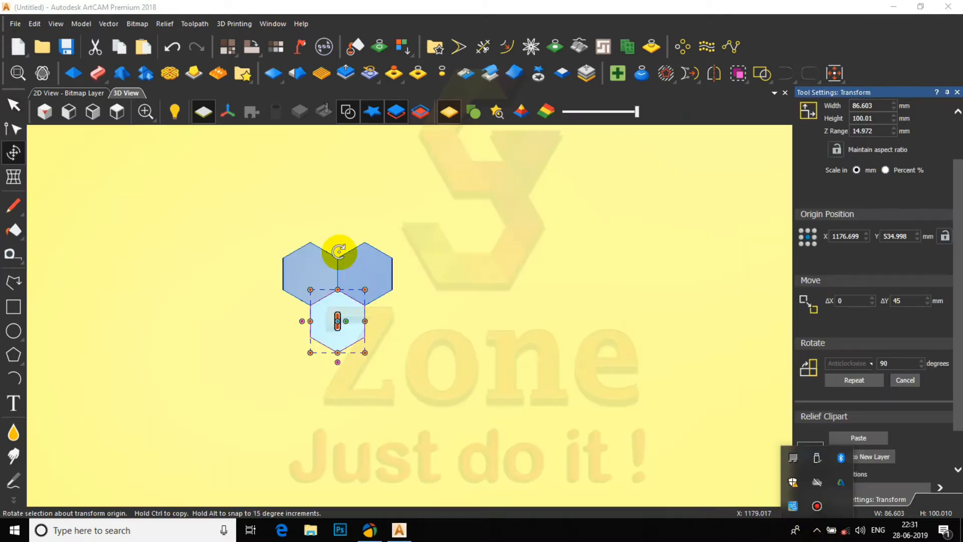
# Step: Leave the lower hexagon's transform and examine the three-hexagon cluster's relief from an angle
pyautogui.click(465, 235)
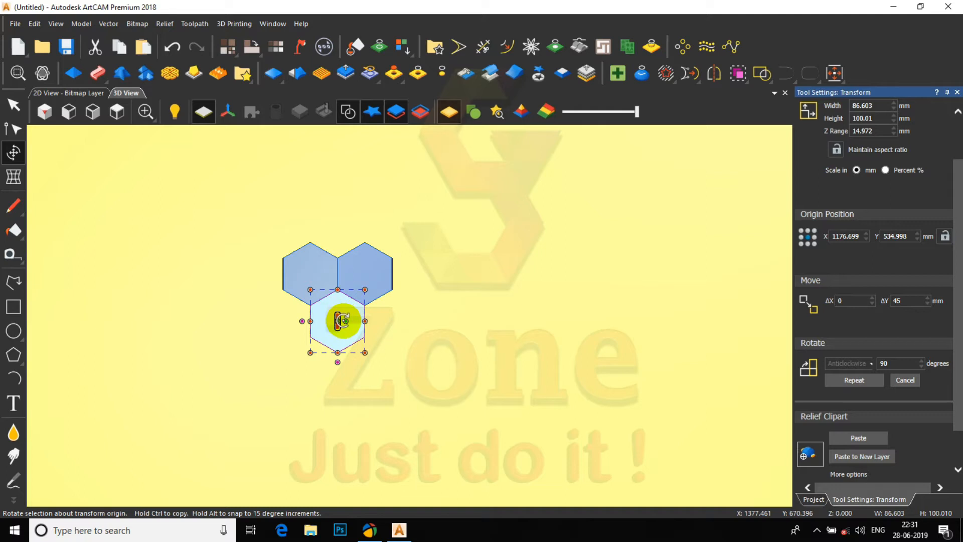
pyautogui.press('Escape')
pyautogui.scroll(5, 338, 323)
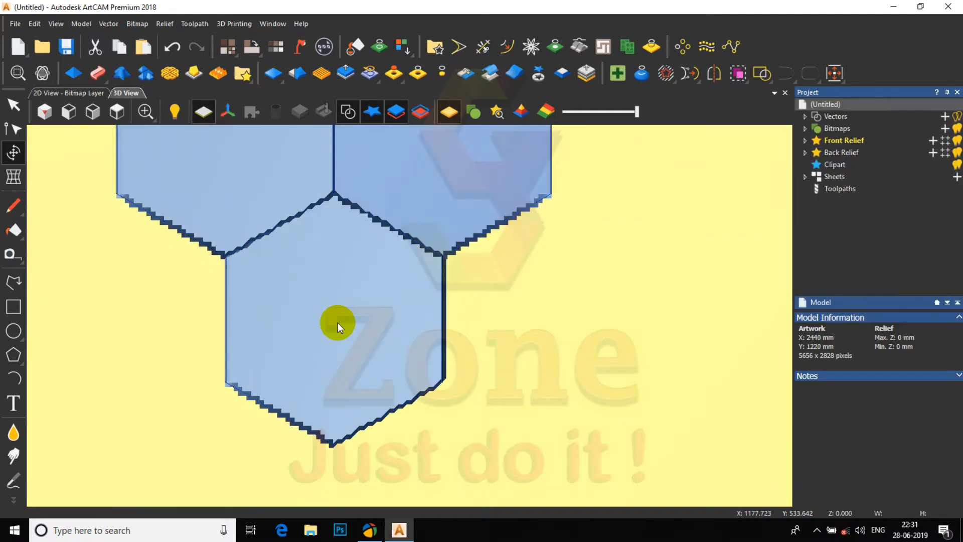
pyautogui.scroll(-2, 338, 323)
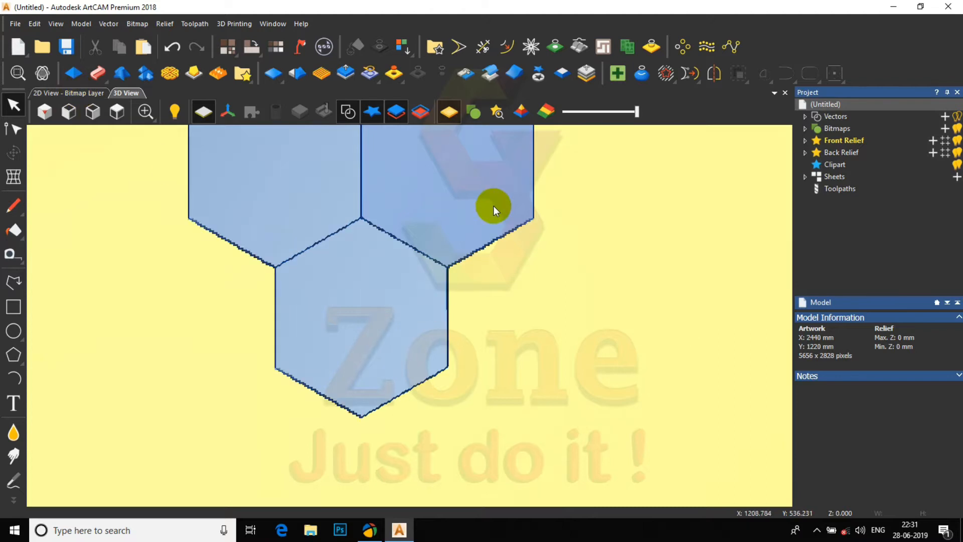
pyautogui.moveTo(492, 214); pyautogui.dragTo(483, 230)
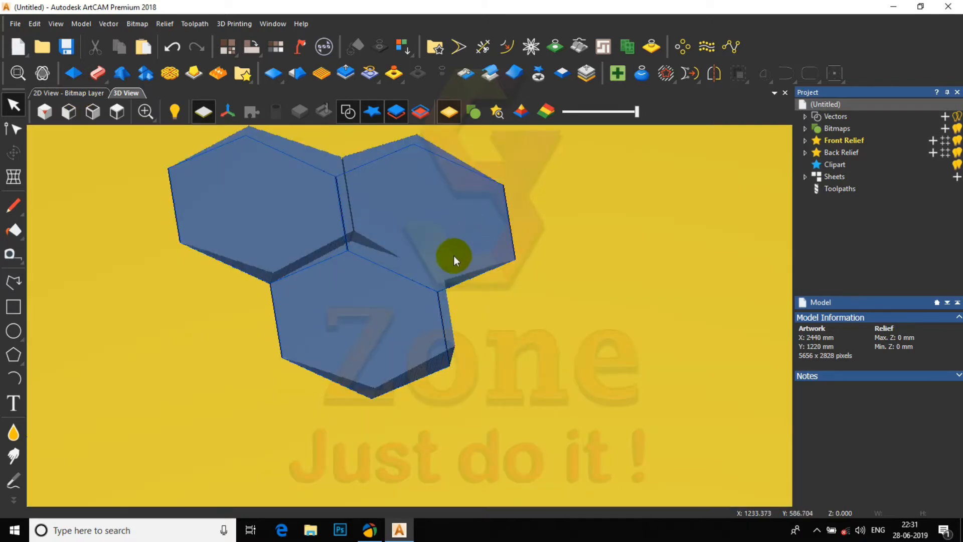
# Step: In the 2D view, copy the three-hexagon cluster directly below itself to form a column about 325 mm tall
pyautogui.click(80, 97)
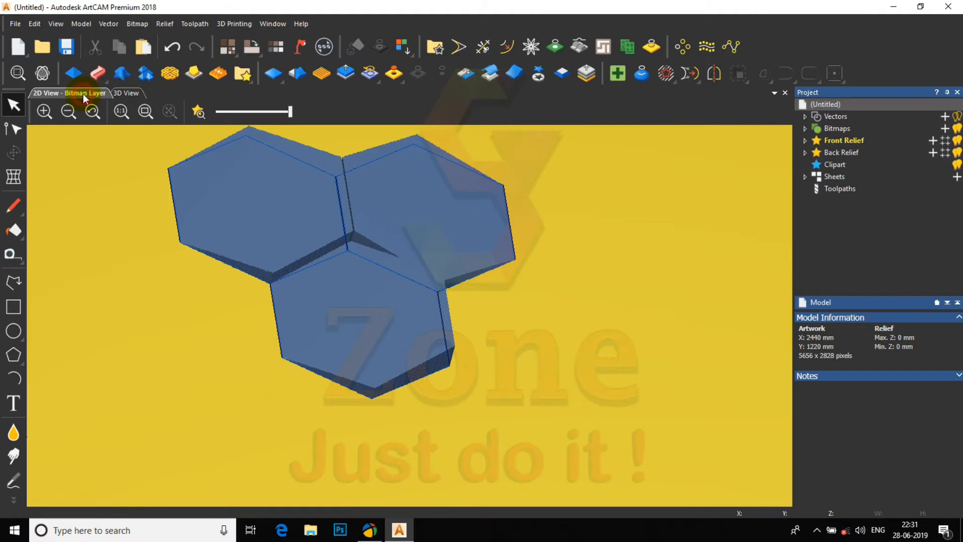
pyautogui.scroll(2, 454, 362)
pyautogui.scroll(-2, 412, 319)
pyautogui.scroll(1, 362, 274)
pyautogui.moveTo(374, 238); pyautogui.dragTo(253, 327)
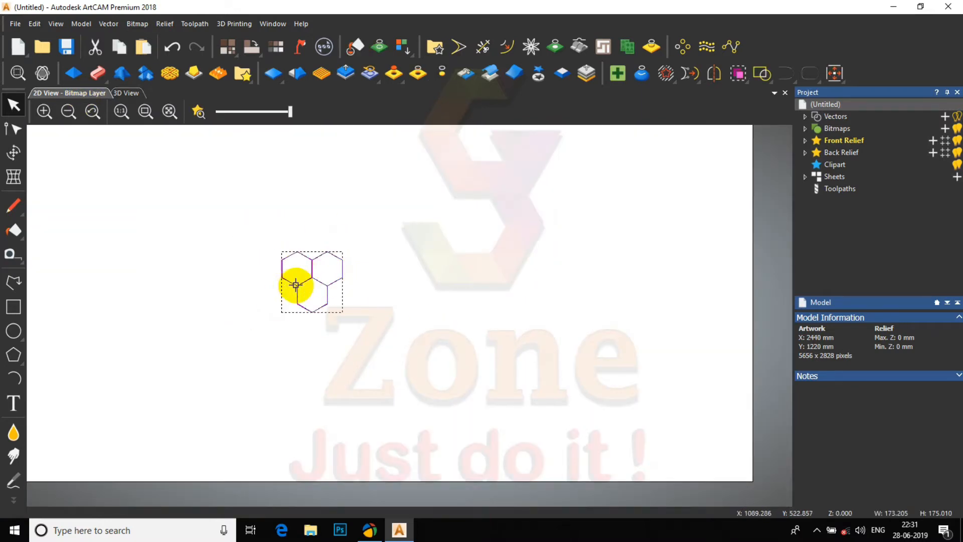
pyautogui.keyDown('ctrl'); pyautogui.moveTo(297, 251); pyautogui.dragTo(296, 306); pyautogui.keyUp('ctrl')
pyautogui.click(372, 316)
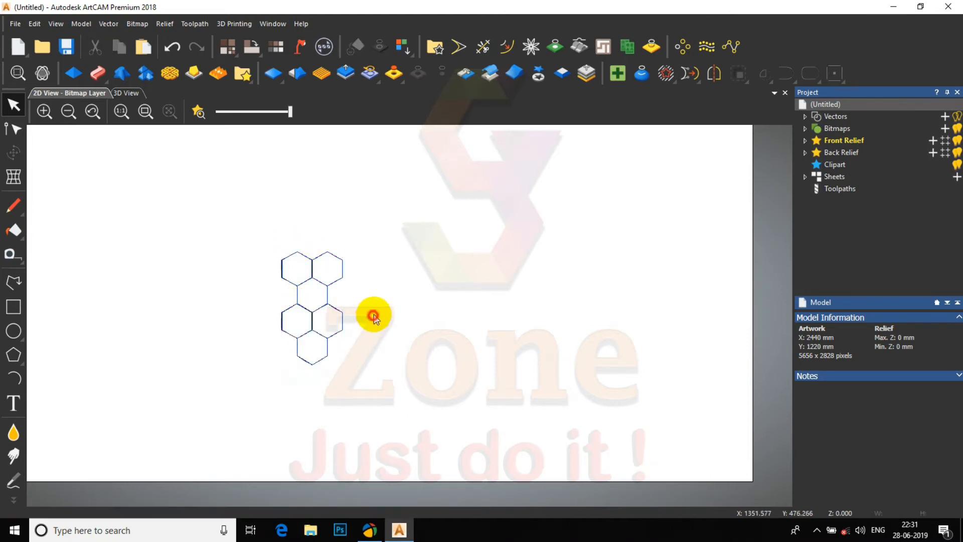
# Step: Duplicate the whole hexagon column downward twice to form a strip about 1225 mm tall
pyautogui.moveTo(373, 226); pyautogui.dragTo(235, 380)
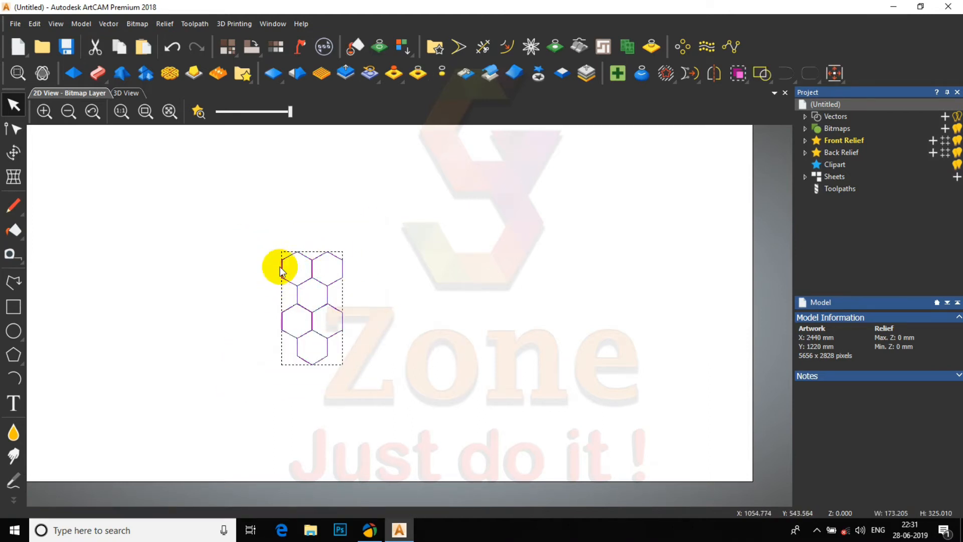
pyautogui.keyDown('ctrl'); pyautogui.moveTo(296, 251); pyautogui.dragTo(301, 356); pyautogui.keyUp('ctrl')
pyautogui.scroll(-2, 361, 338)
pyautogui.click(403, 342)
pyautogui.moveTo(399, 263); pyautogui.dragTo(318, 408)
pyautogui.keyDown('ctrl'); pyautogui.moveTo(354, 284); pyautogui.dragTo(354, 389); pyautogui.keyUp('ctrl')
pyautogui.scroll(-2, 370, 372)
pyautogui.moveTo(404, 295); pyautogui.dragTo(350, 428)
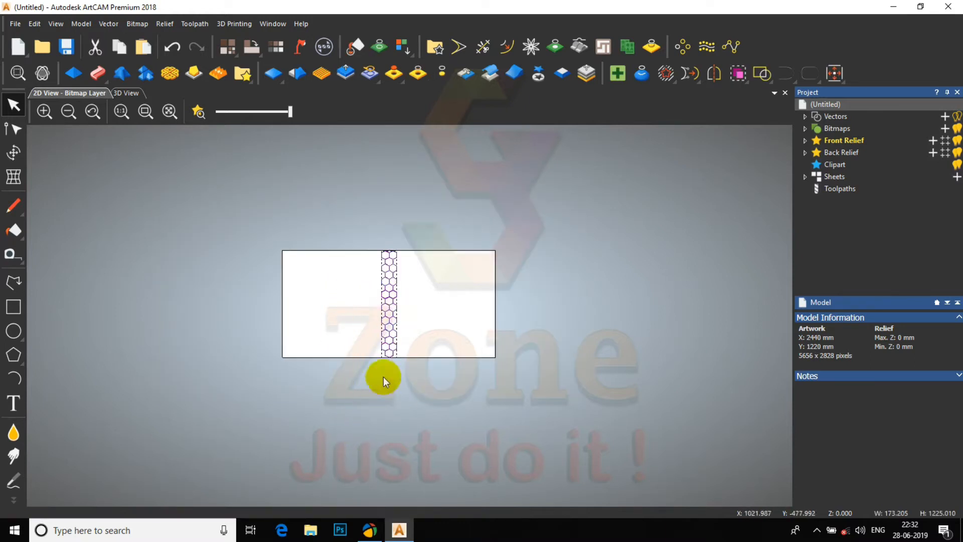
# Step: Copy the strip's bottom six hexagons below it and centre the whole strip, about 1525 mm tall, on the page
pyautogui.scroll(3, 413, 311)
pyautogui.scroll(-2, 409, 320)
pyautogui.scroll(1, 380, 381)
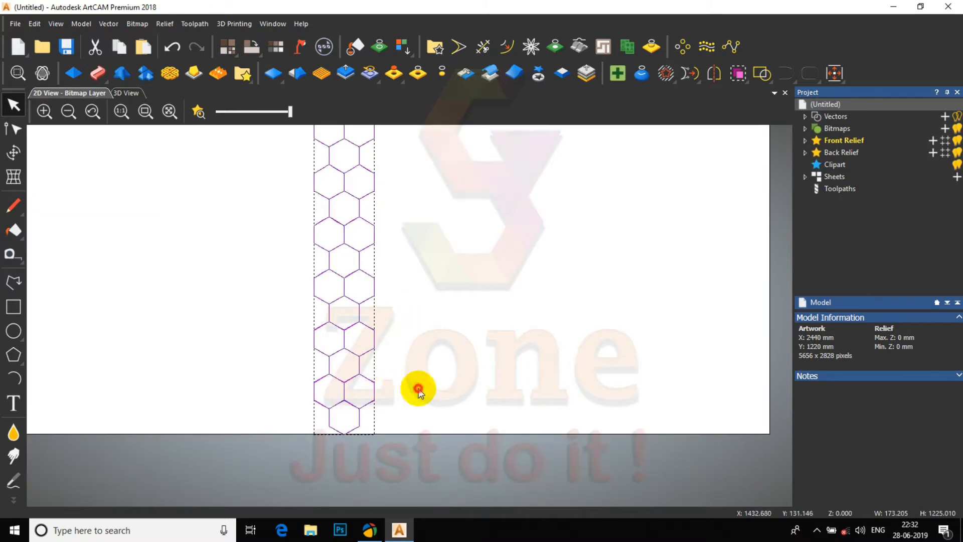
pyautogui.click(386, 362)
pyautogui.moveTo(393, 329); pyautogui.dragTo(306, 440)
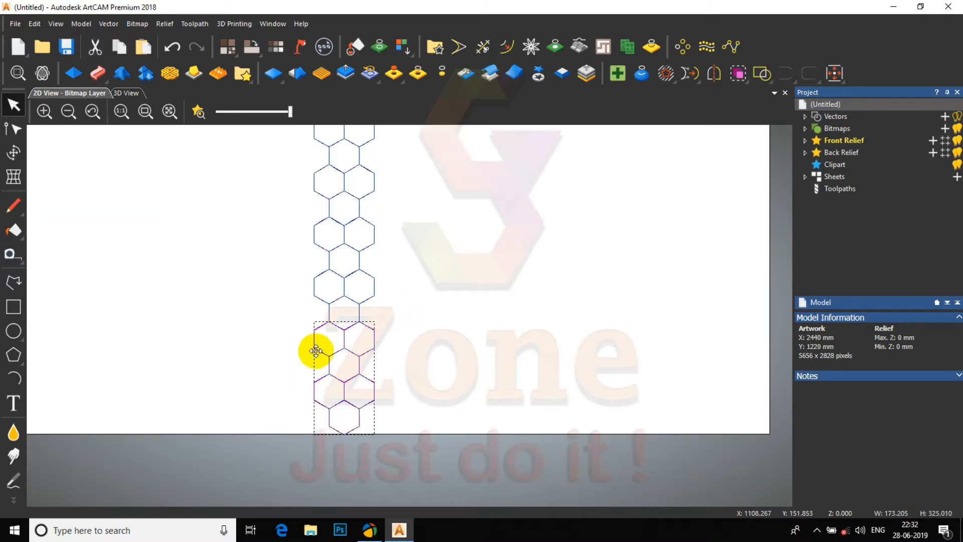
pyautogui.moveTo(329, 321); pyautogui.dragTo(333, 426)
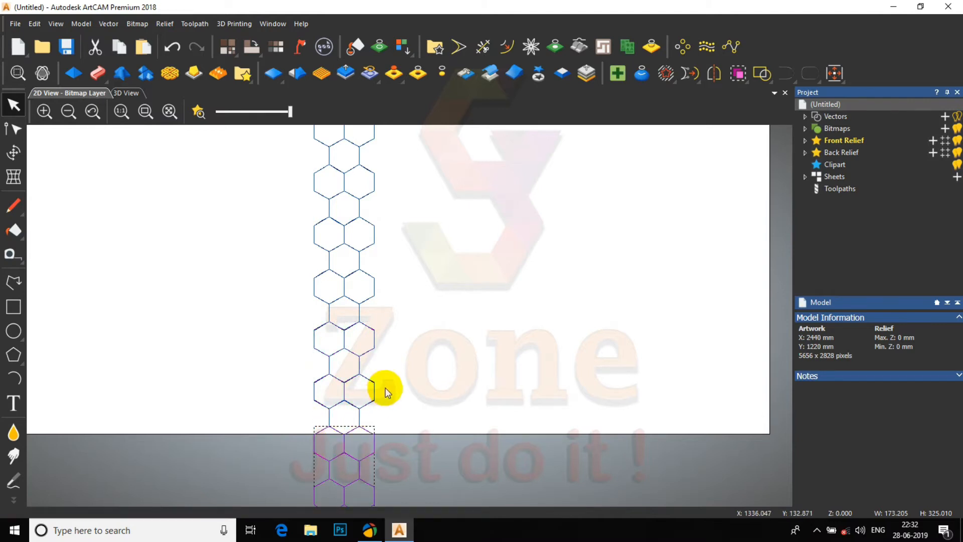
pyautogui.scroll(-1, 402, 366)
pyautogui.moveTo(413, 150); pyautogui.dragTo(371, 419)
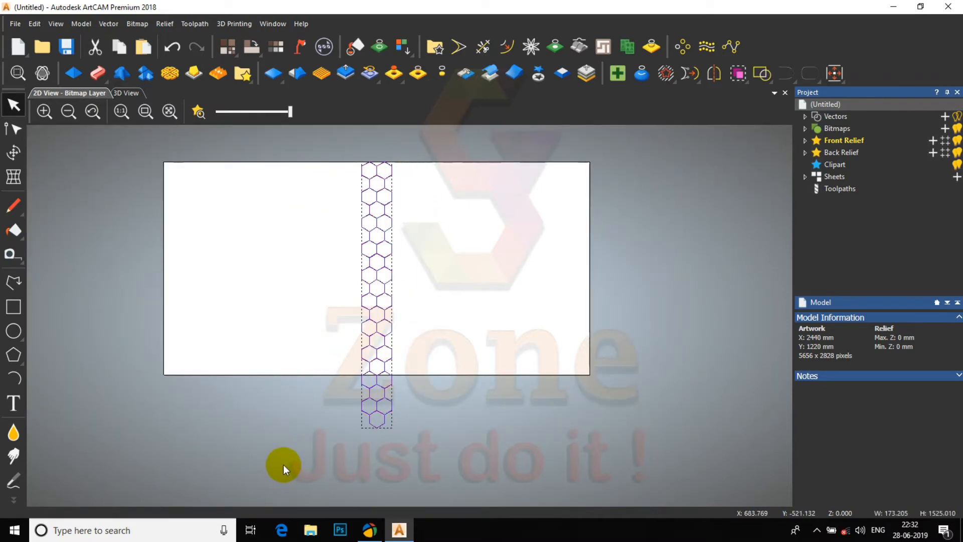
pyautogui.press('F9')
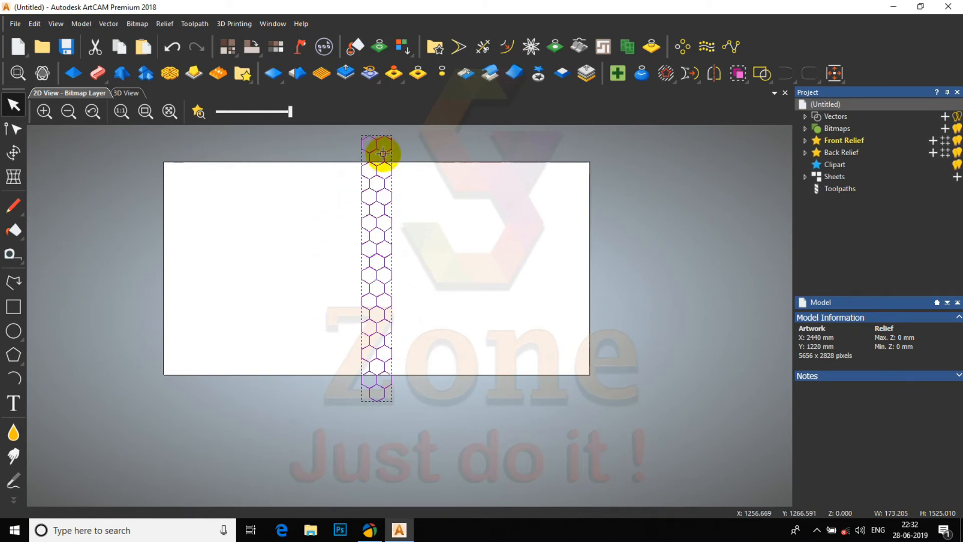
# Step: Copy the hexagon strip to the right and slightly lower so it interlocks with the original, about 303 mm wide together
pyautogui.scroll(3, 378, 146)
pyautogui.scroll(-2, 364, 221)
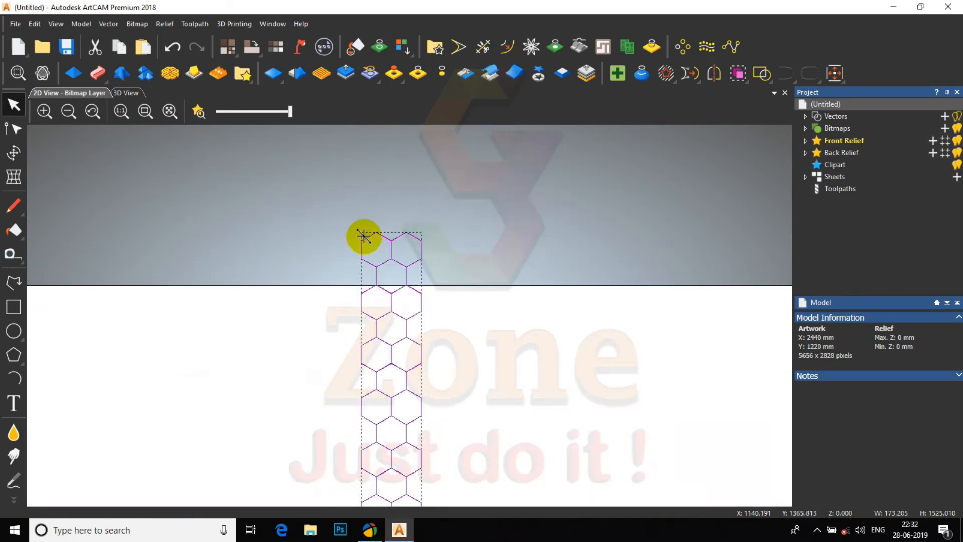
pyautogui.scroll(2, 369, 258)
pyautogui.moveTo(356, 221)
pyautogui.mouseDown()
pyautogui.moveTo(413, 294)
pyautogui.moveTo(447, 280)
pyautogui.mouseUp()
pyautogui.scroll(-2, 437, 298)
pyautogui.scroll(-1, 379, 278)
# Step: Copy the two interlocked strips to the right to form a hexagon pattern about 563 mm wide
pyautogui.moveTo(372, 271)
pyautogui.mouseDown()
pyautogui.moveTo(431, 416)
pyautogui.moveTo(490, 460)
pyautogui.mouseUp()
pyautogui.scroll(3, 444, 336)
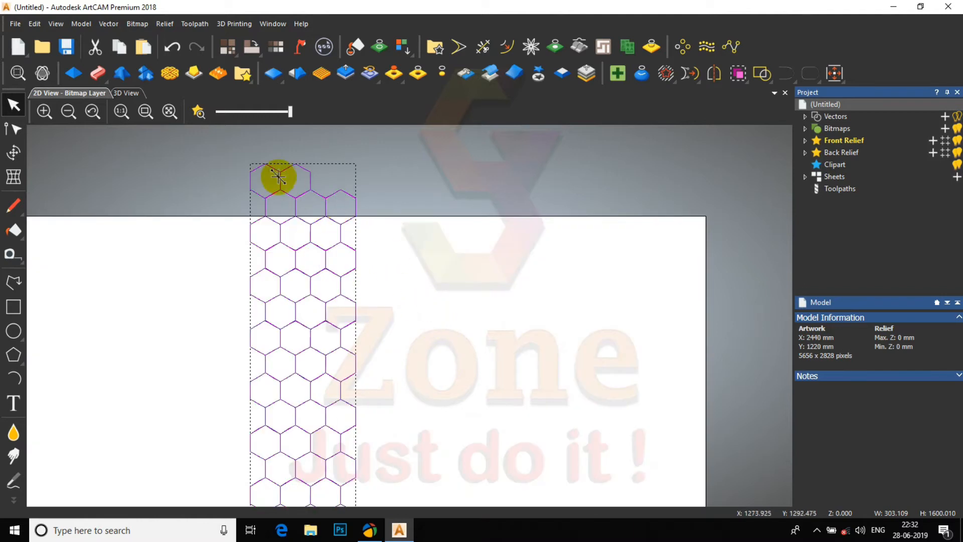
pyautogui.moveTo(249, 189); pyautogui.dragTo(342, 191)
pyautogui.scroll(-2, 360, 270)
pyautogui.click(446, 323)
# Step: Select the four-strip pattern and copy it to the right, widening the pattern to about 1083 mm
pyautogui.moveTo(353, 254); pyautogui.dragTo(470, 423)
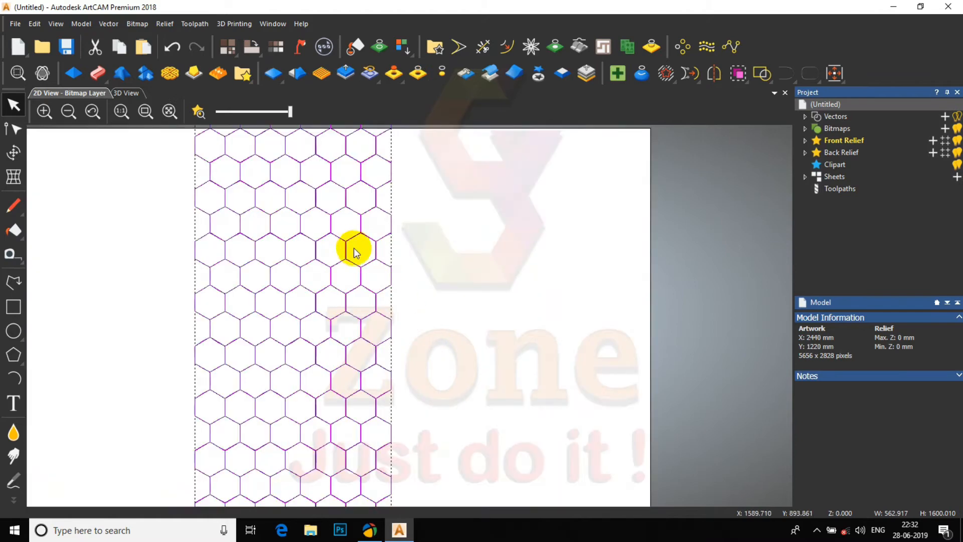
pyautogui.scroll(-2, 351, 230)
pyautogui.scroll(2, 333, 196)
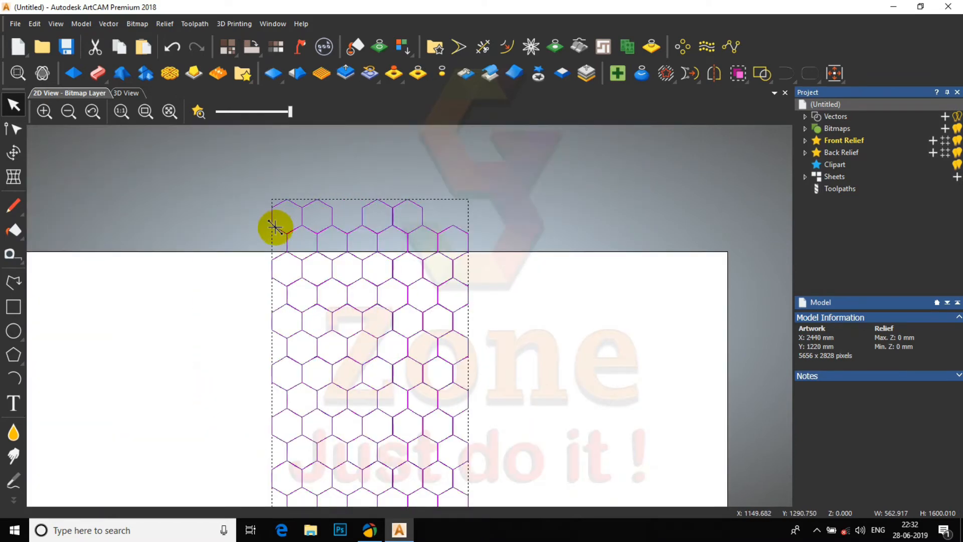
pyautogui.moveTo(271, 225); pyautogui.dragTo(447, 224)
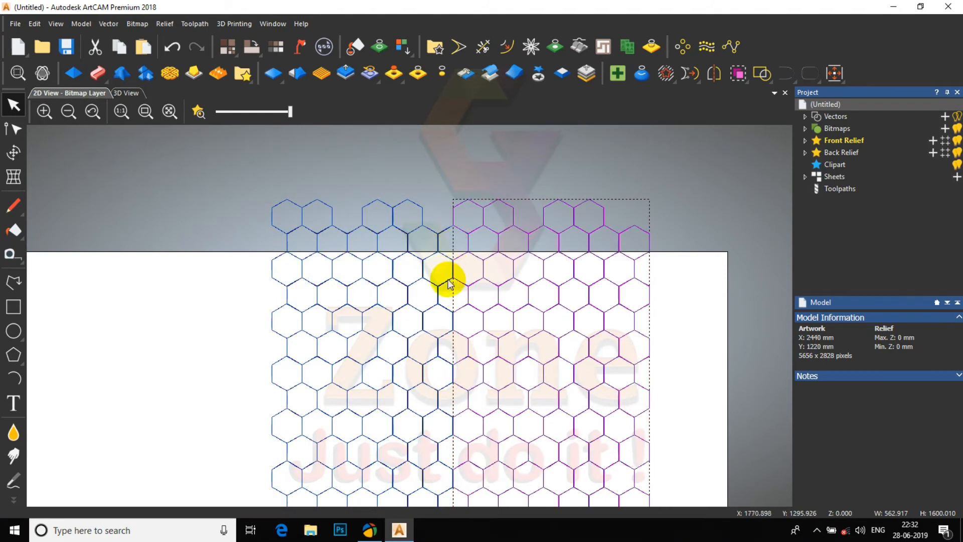
# Step: Copy the full hexagon pattern to the right and align its corner with the existing hexagons, about 2122 mm wide overall
pyautogui.scroll(-3, 445, 280)
pyautogui.click(481, 249)
pyautogui.click(431, 400)
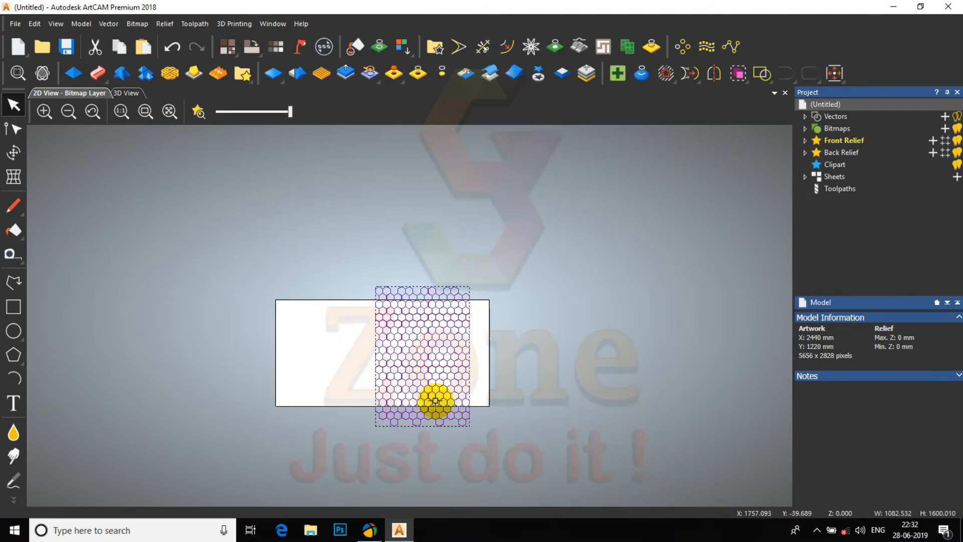
pyautogui.scroll(2, 440, 396)
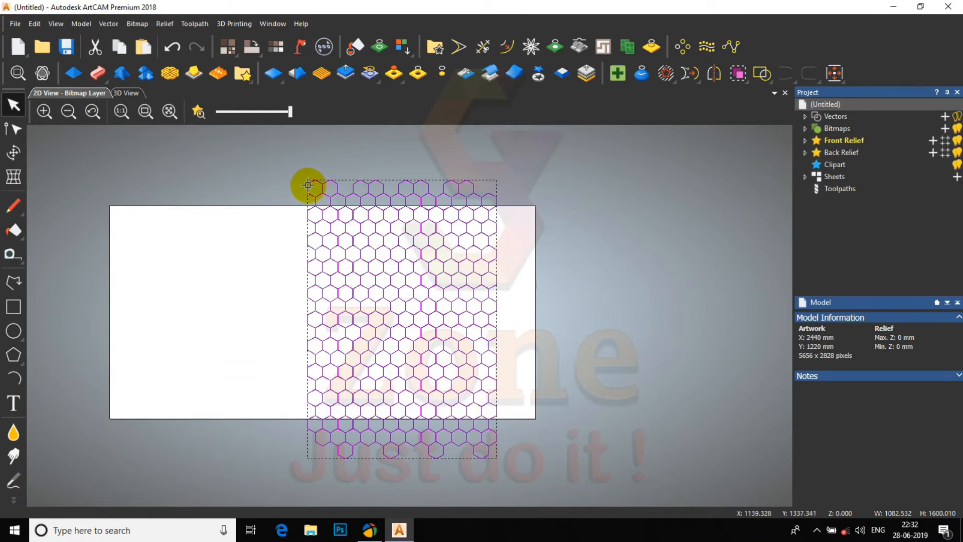
pyautogui.moveTo(306, 183); pyautogui.dragTo(488, 185)
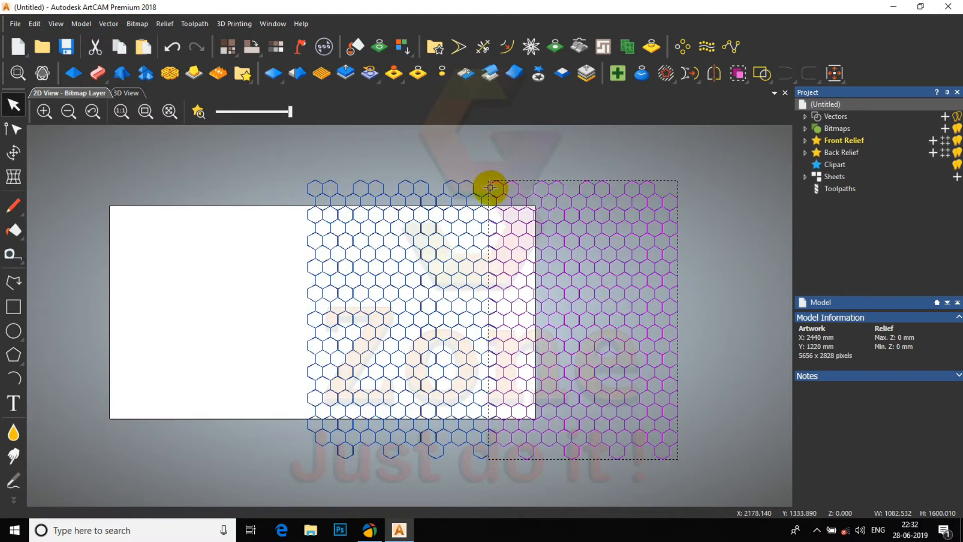
pyautogui.scroll(5, 490, 187)
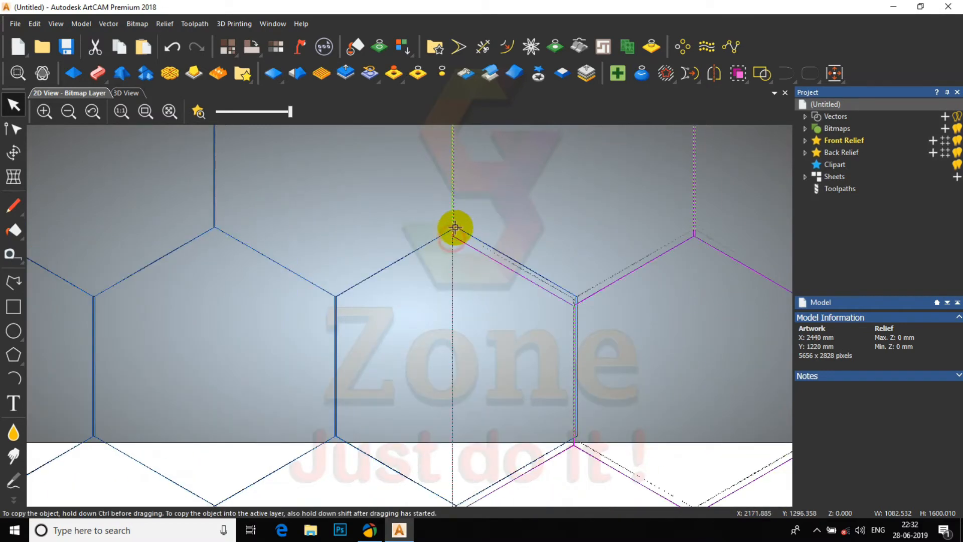
# Step: Select the entire hexagon pattern and centre it on the page
pyautogui.scroll(-5, 453, 235)
pyautogui.scroll(-1, 454, 273)
pyautogui.moveTo(565, 262); pyautogui.dragTo(301, 446)
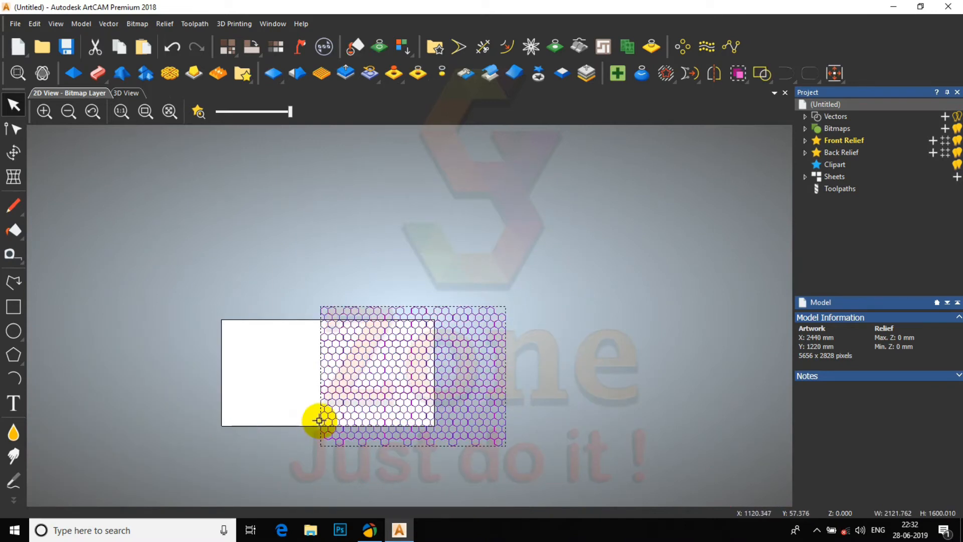
pyautogui.press('F9')
pyautogui.scroll(1, 316, 390)
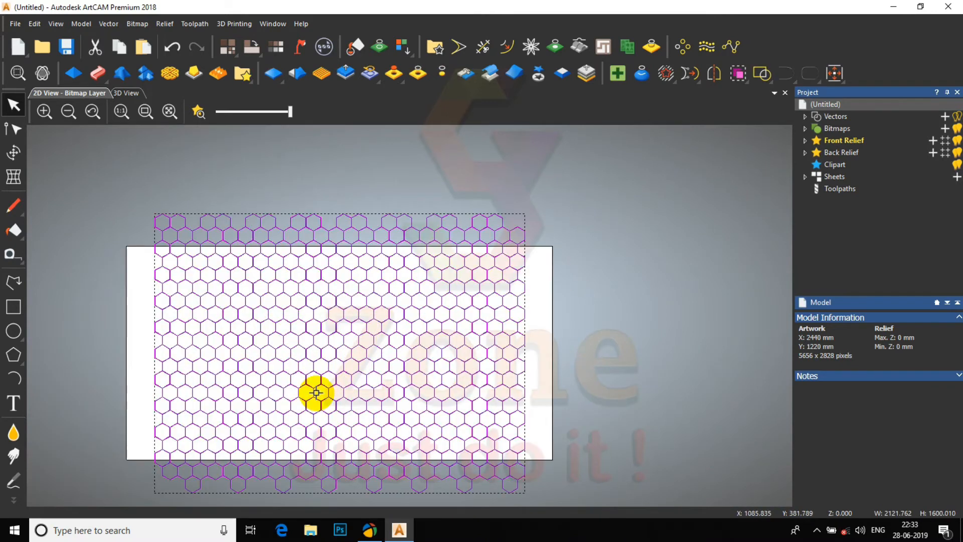
pyautogui.click(580, 264)
pyautogui.moveTo(587, 184); pyautogui.dragTo(480, 495)
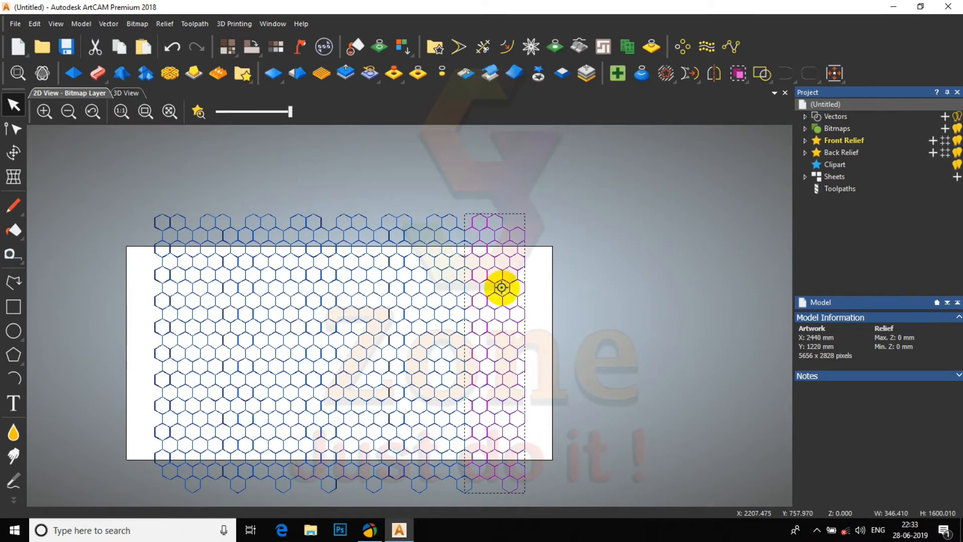
pyautogui.click(555, 208)
pyautogui.moveTo(557, 182); pyautogui.dragTo(480, 495)
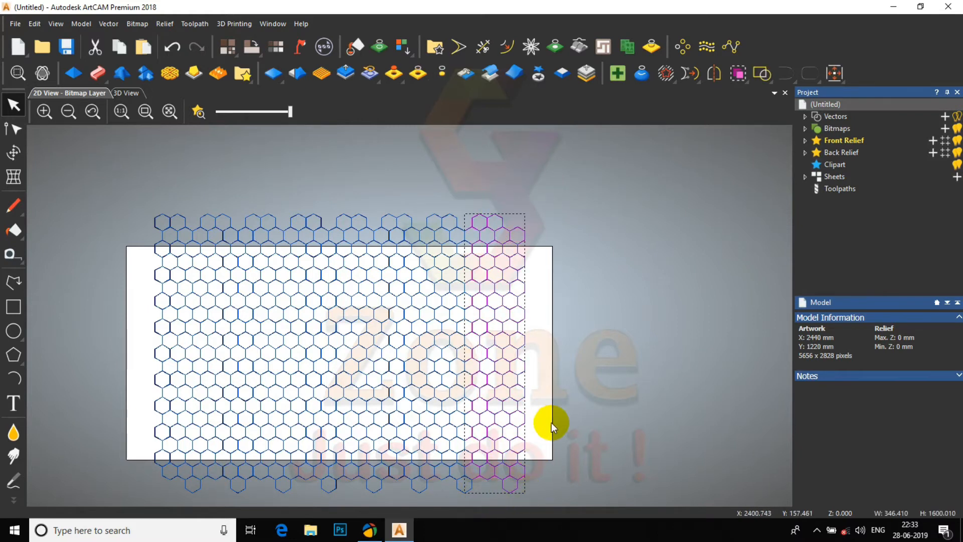
pyautogui.click(606, 347)
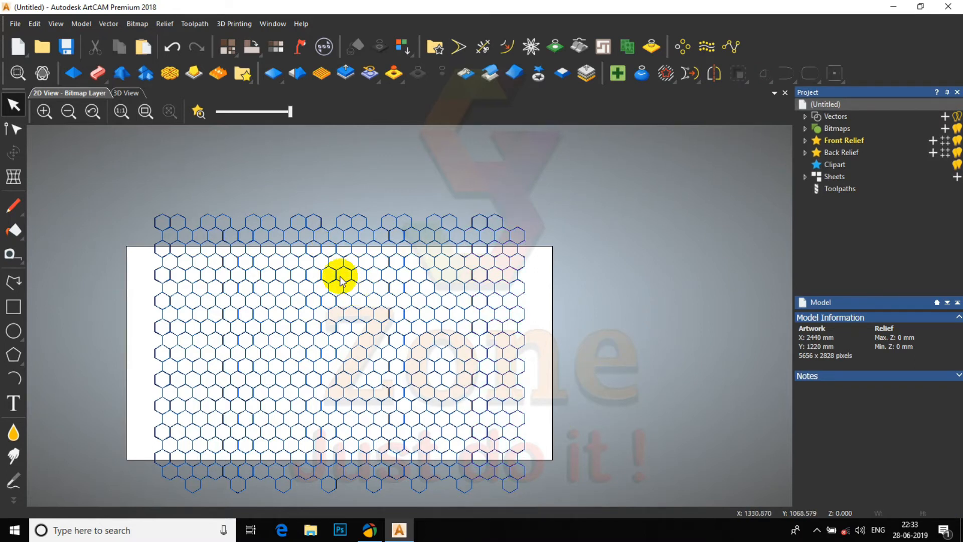
# Step: Try to move the outermost hexagon strip on the pattern's left edge away to the left
pyautogui.moveTo(170, 230); pyautogui.dragTo(123, 481)
pyautogui.click(170, 197)
pyautogui.moveTo(169, 196); pyautogui.dragTo(124, 498)
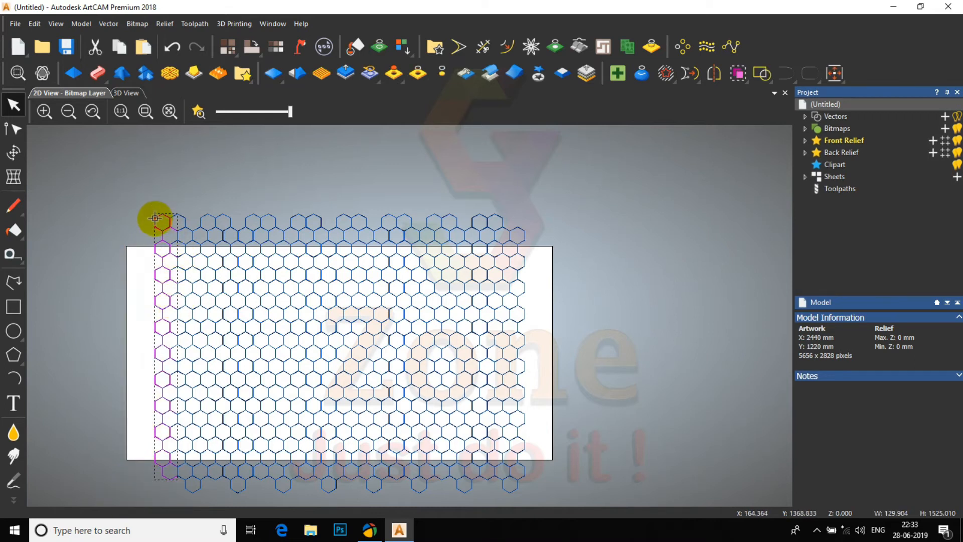
pyautogui.moveTo(154, 216); pyautogui.dragTo(104, 221)
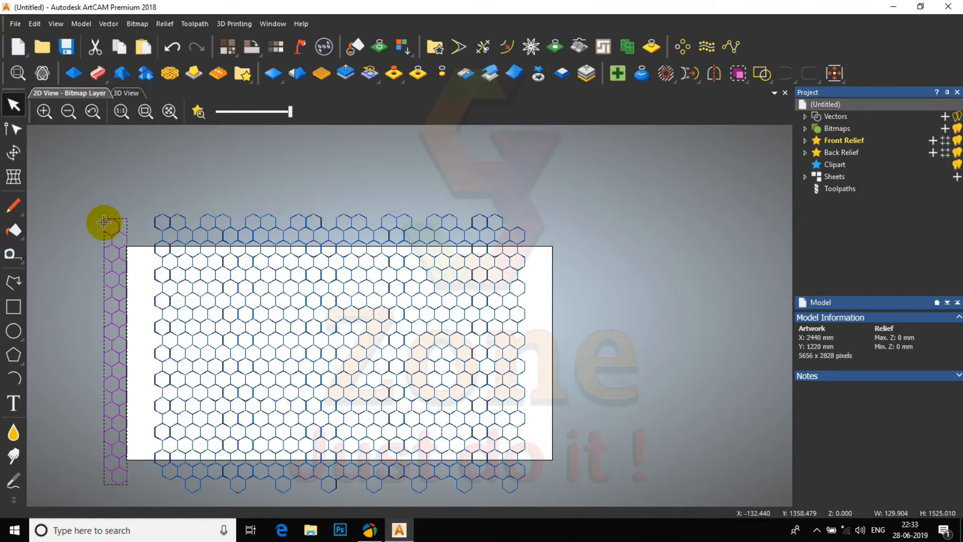
# Step: Undo the strip move and the page centring, and realign the pattern's right half with the neighbouring hexagons
pyautogui.hotkey('ctrl', 'z')
pyautogui.hotkey('ctrl', 'z')
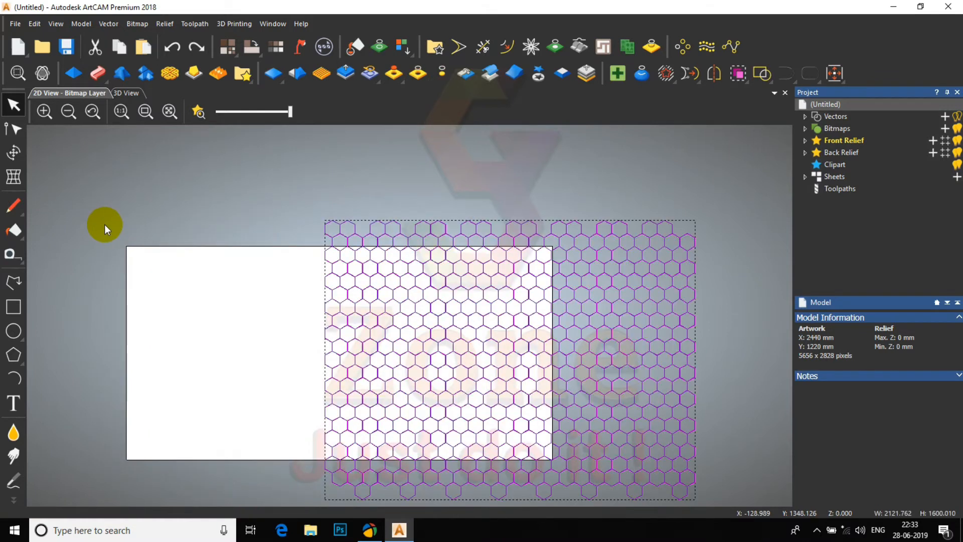
pyautogui.hotkey('ctrl', 'z')
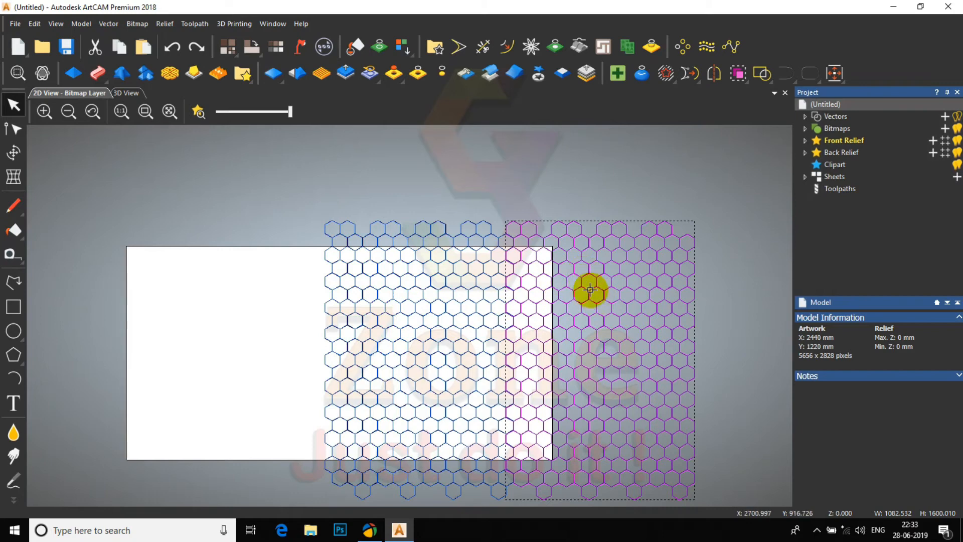
pyautogui.scroll(5, 509, 226)
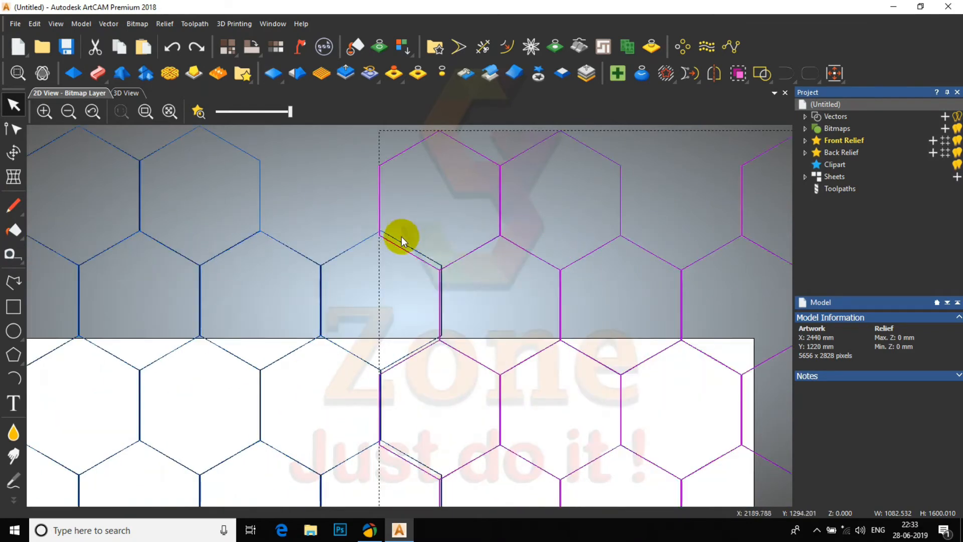
pyautogui.moveTo(379, 236); pyautogui.dragTo(387, 245)
# Step: Copy the selected right half further right and align it with the hexagons, widening the pattern to about 3161 mm
pyautogui.scroll(-5, 386, 245)
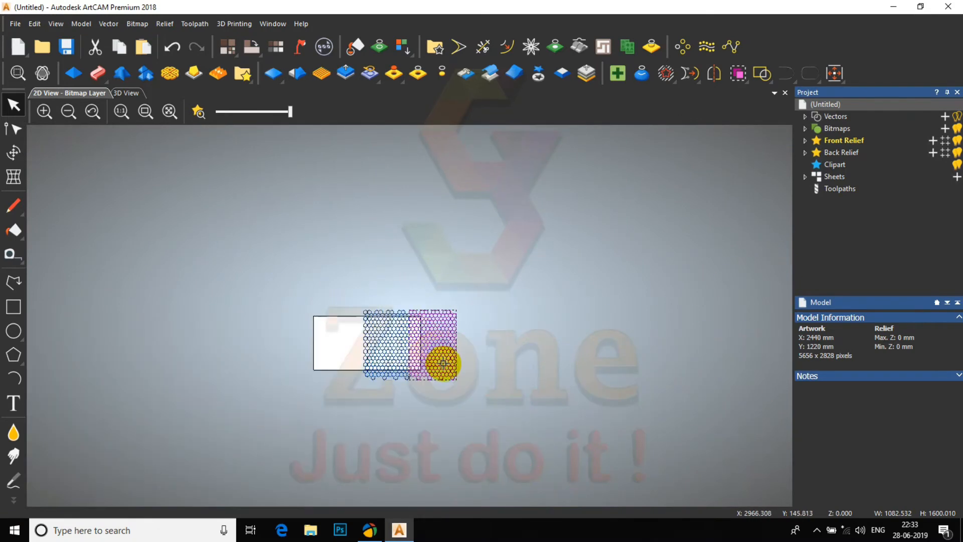
pyautogui.moveTo(305, 162); pyautogui.dragTo(495, 154)
pyautogui.scroll(4, 495, 154)
pyautogui.scroll(-4, 450, 203)
# Step: Select the whole widened hexagon pattern, centre it on the page and open the transform tool for it
pyautogui.moveTo(560, 271); pyautogui.dragTo(217, 475)
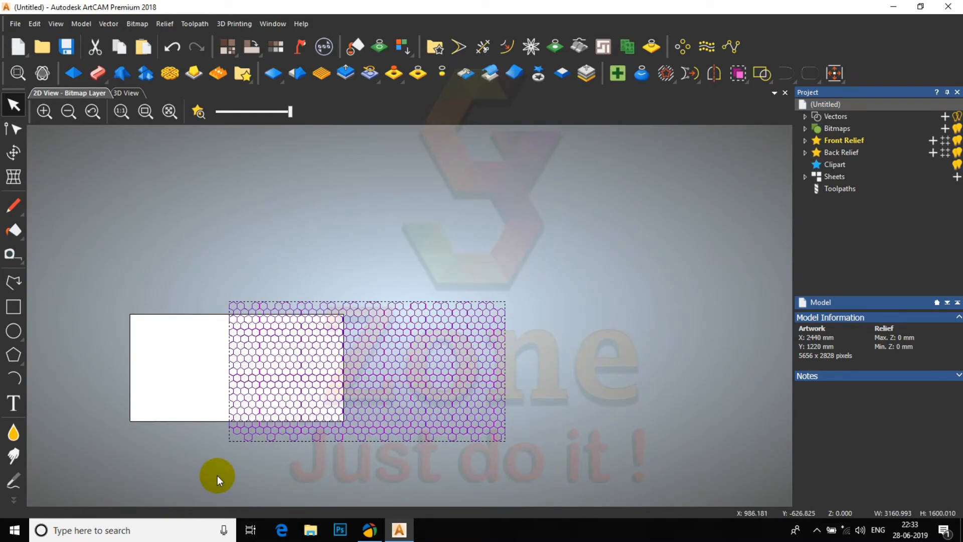
pyautogui.press('F9')
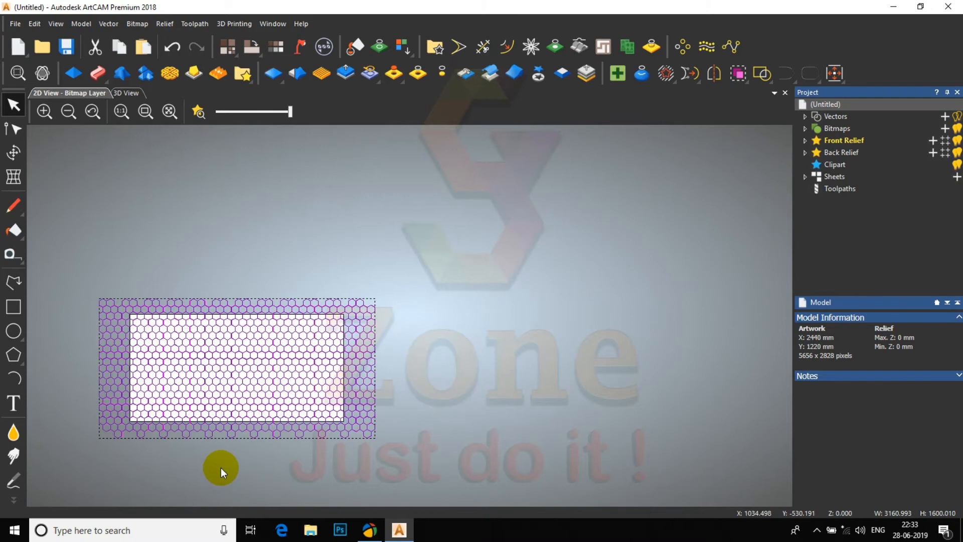
pyautogui.scroll(2, 206, 408)
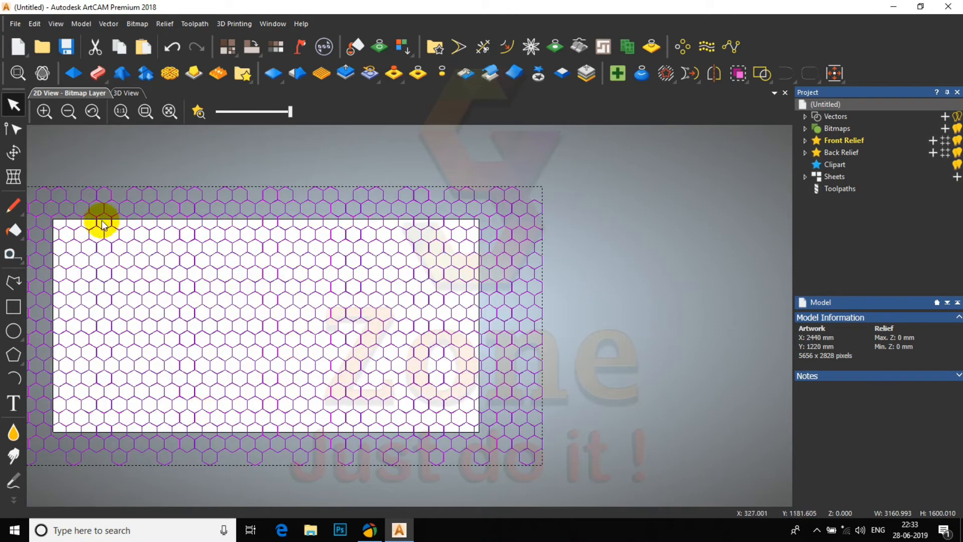
pyautogui.click(14, 153)
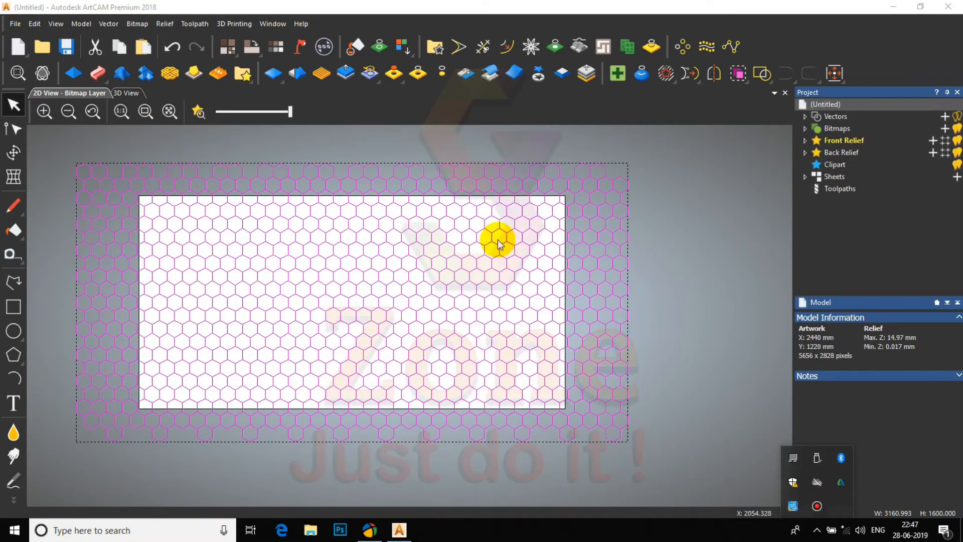
# Step: Delete all the hexagon clipart and show the relief preview in the 2D view
pyautogui.scroll(-2, 497, 239)
pyautogui.click(533, 233)
pyautogui.moveTo(576, 196); pyautogui.dragTo(218, 401)
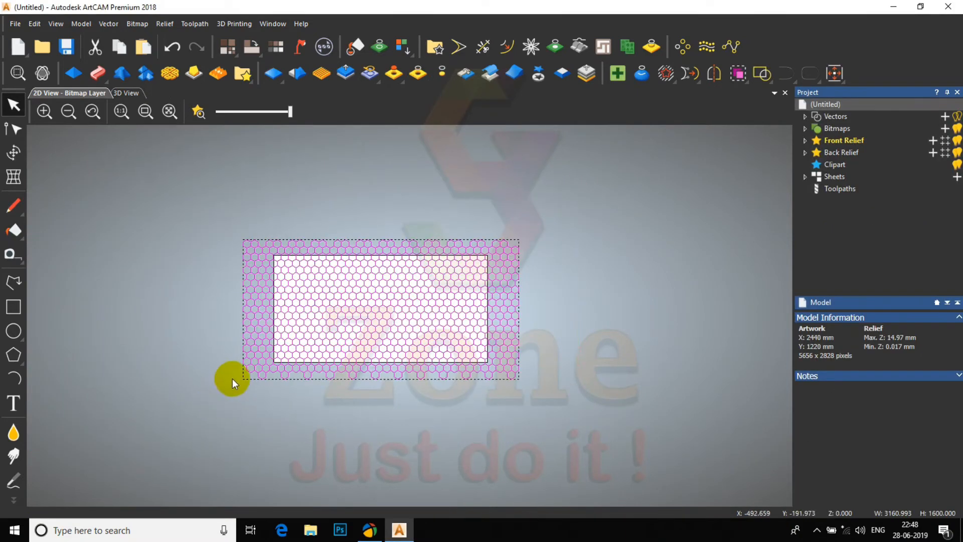
pyautogui.press('Delete')
pyautogui.scroll(2, 383, 320)
pyautogui.click(199, 111)
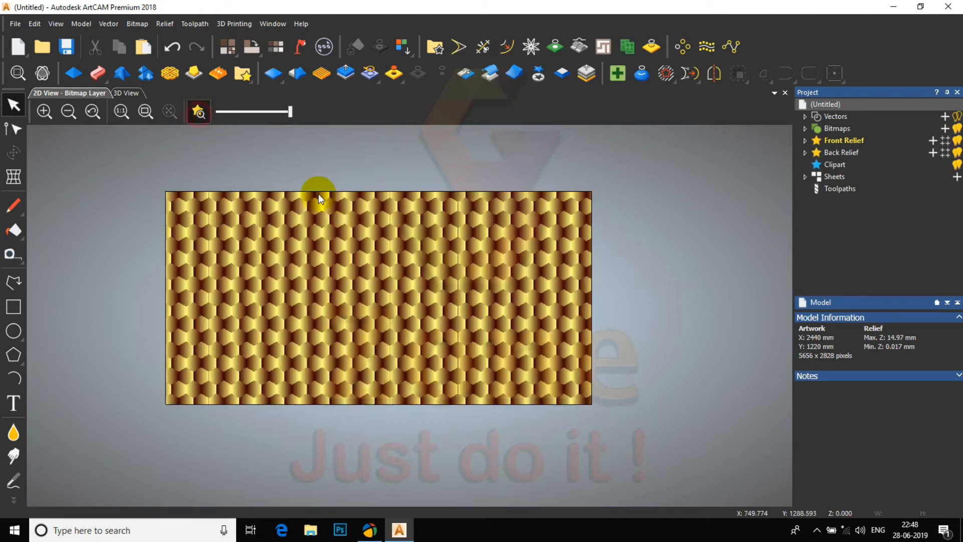
pyautogui.scroll(2, 362, 290)
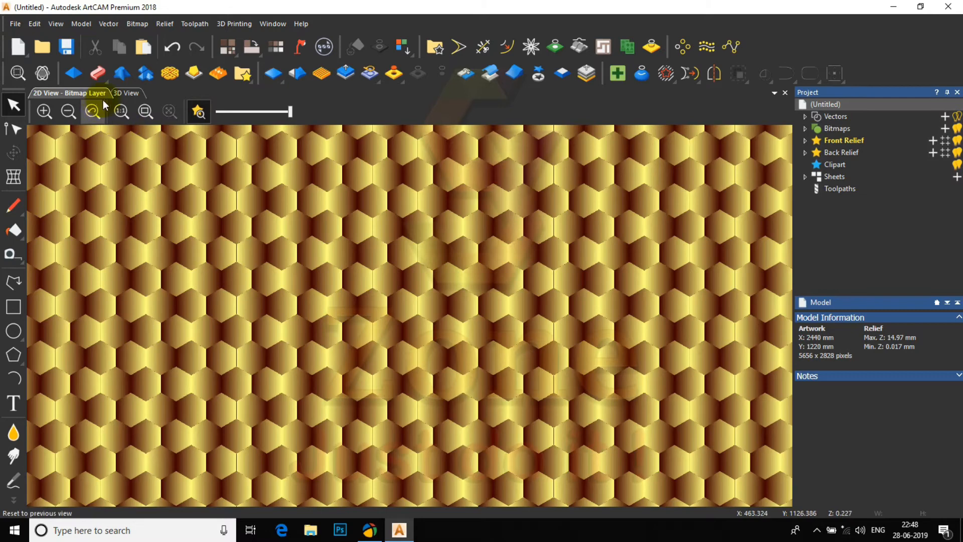
# Step: Examine the hexagon relief in the 3D view, checking its surface and edges from several angles and distances
pyautogui.click(129, 93)
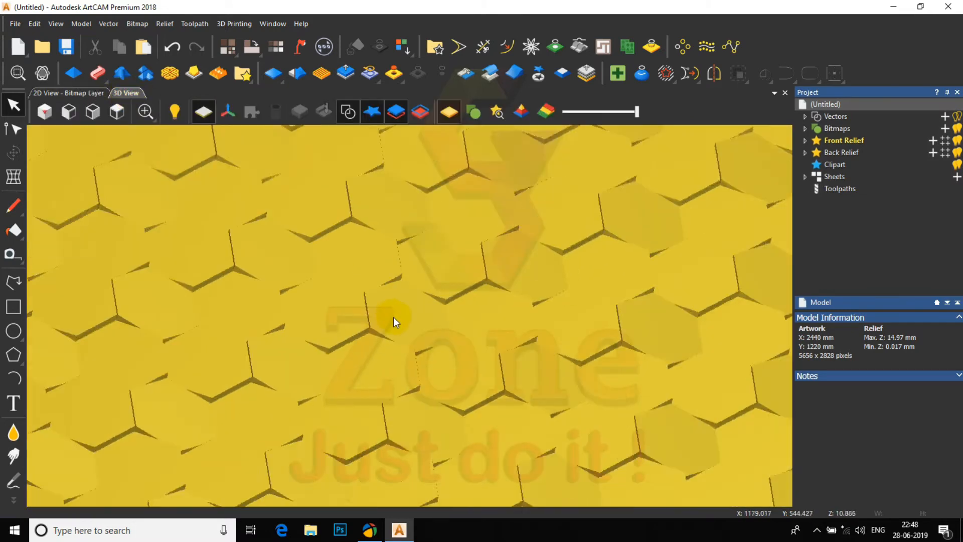
pyautogui.scroll(-3, 352, 322)
pyautogui.scroll(5, 351, 329)
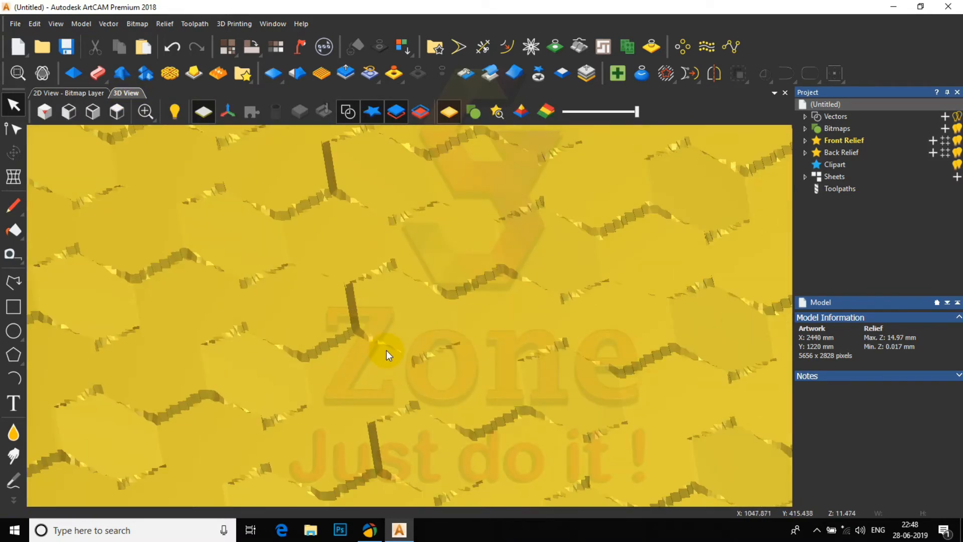
pyautogui.moveTo(380, 323); pyautogui.dragTo(352, 384)
pyautogui.scroll(-5, 462, 311)
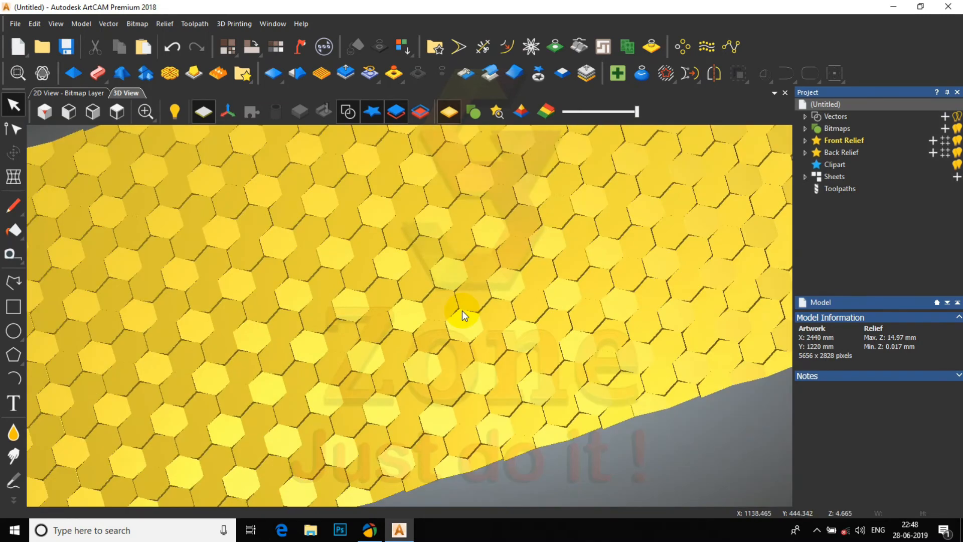
pyautogui.scroll(3, 426, 251)
pyautogui.scroll(-6, 423, 269)
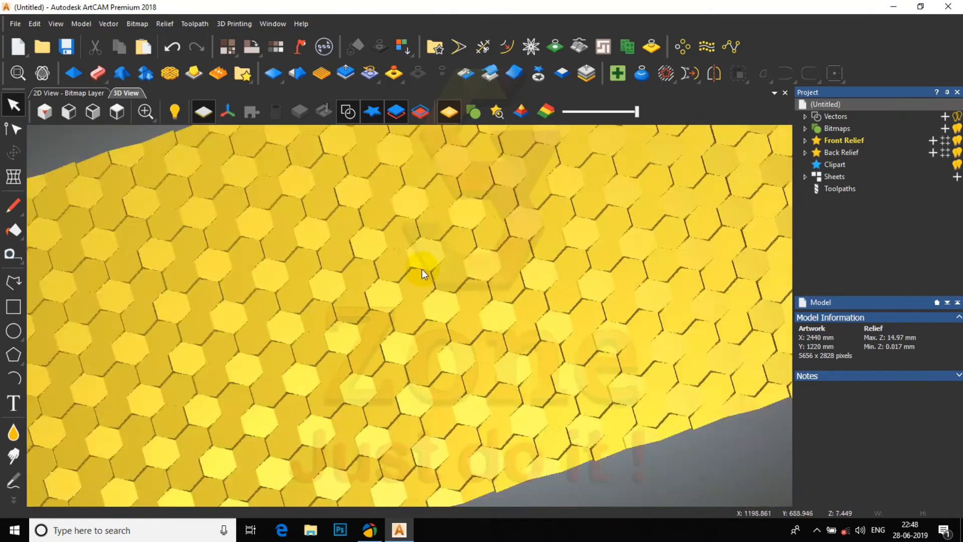
pyautogui.scroll(4, 248, 335)
pyautogui.moveTo(245, 336); pyautogui.dragTo(288, 372)
pyautogui.scroll(3, 542, 231)
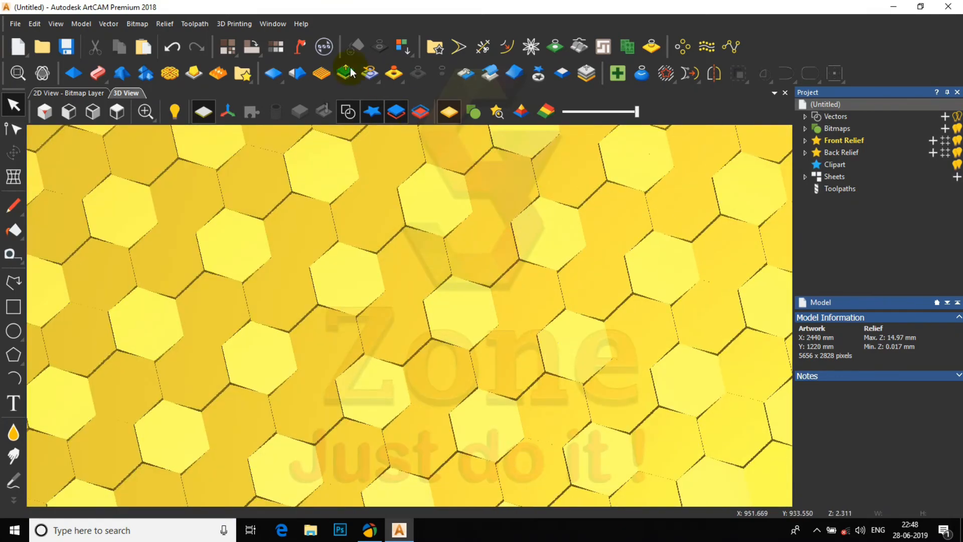
# Step: Set the material's reflection map to Brushed Gold and apply it to the relief
pyautogui.click(302, 46)
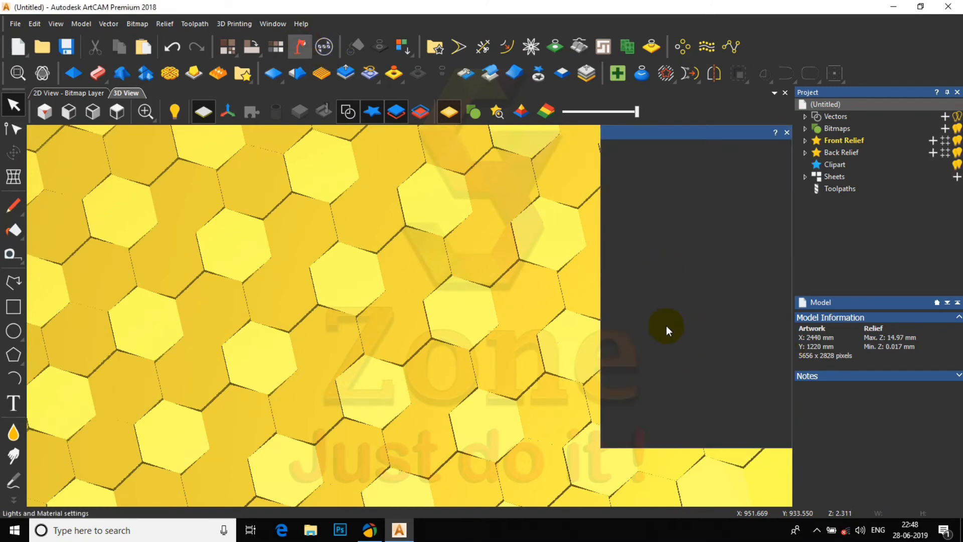
pyautogui.click(700, 349)
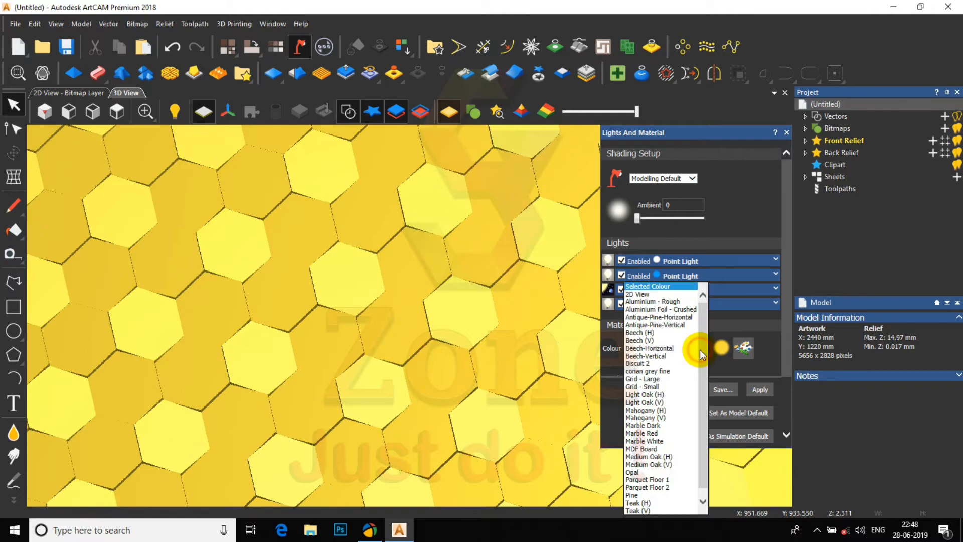
pyautogui.click(717, 366)
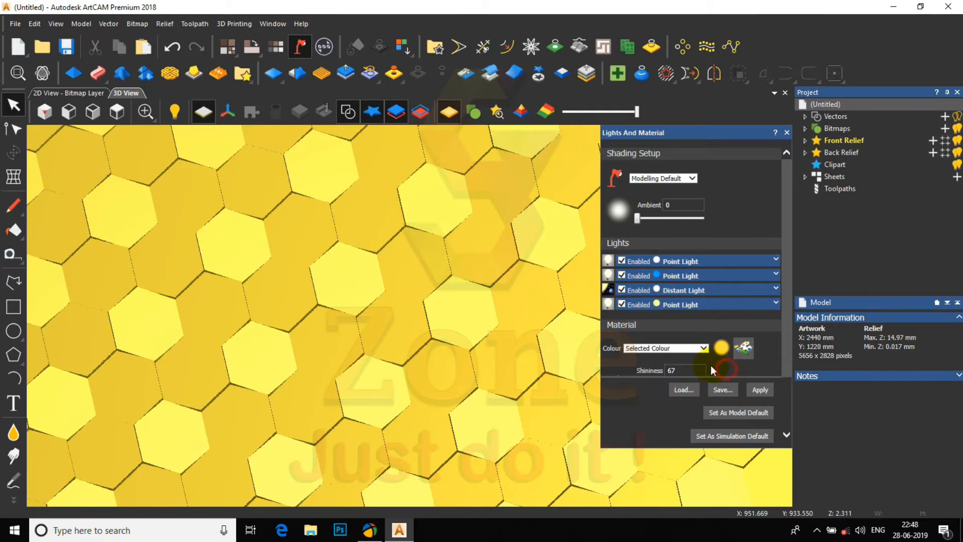
pyautogui.scroll(-3, 707, 361)
pyautogui.click(701, 356)
pyautogui.click(667, 394)
pyautogui.click(759, 390)
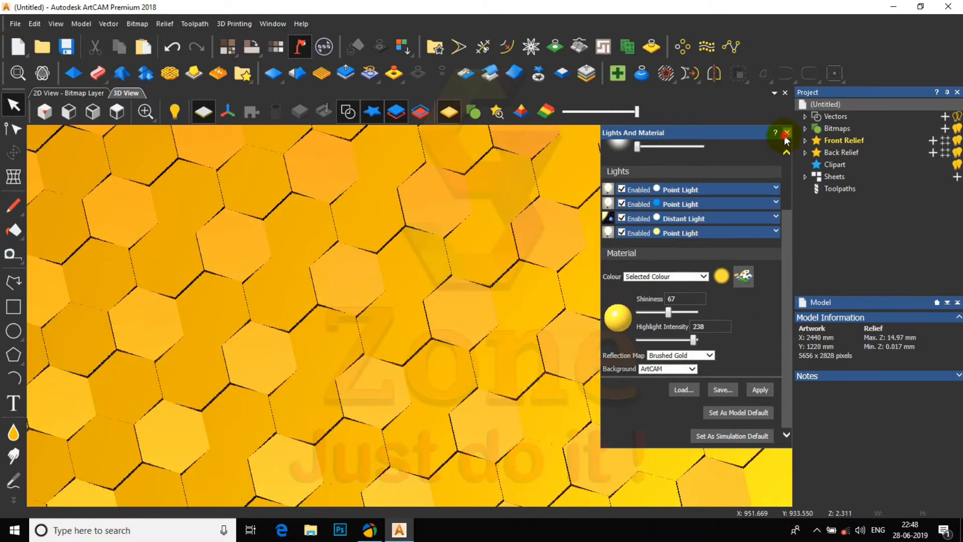
pyautogui.click(786, 135)
pyautogui.scroll(-4, 542, 311)
pyautogui.scroll(3, 377, 374)
pyautogui.moveTo(389, 338)
pyautogui.mouseDown()
pyautogui.moveTo(426, 316)
pyautogui.moveTo(555, 369)
pyautogui.moveTo(372, 411)
pyautogui.moveTo(405, 161)
pyautogui.mouseUp()
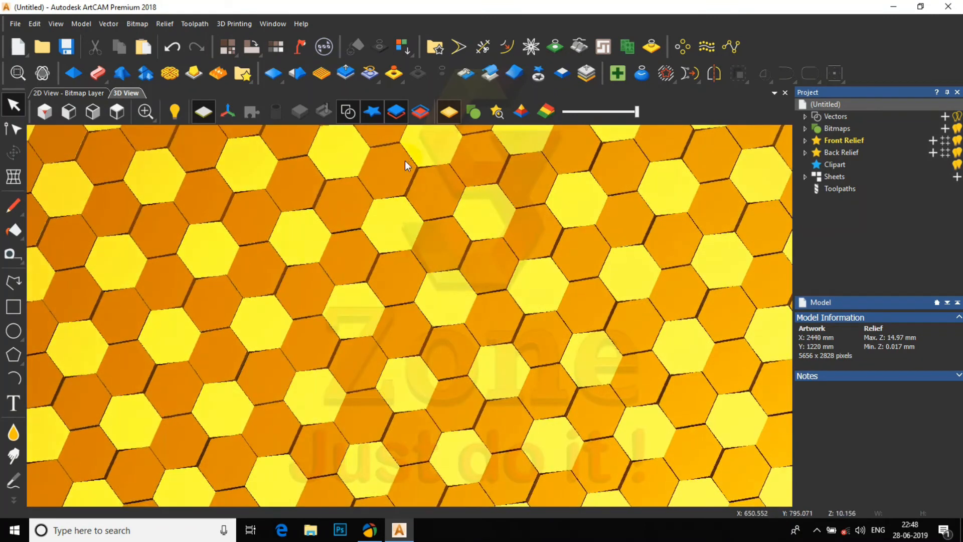
# Step: Set the relief's material colour to red (153, 38, 39) and apply it
pyautogui.click(300, 47)
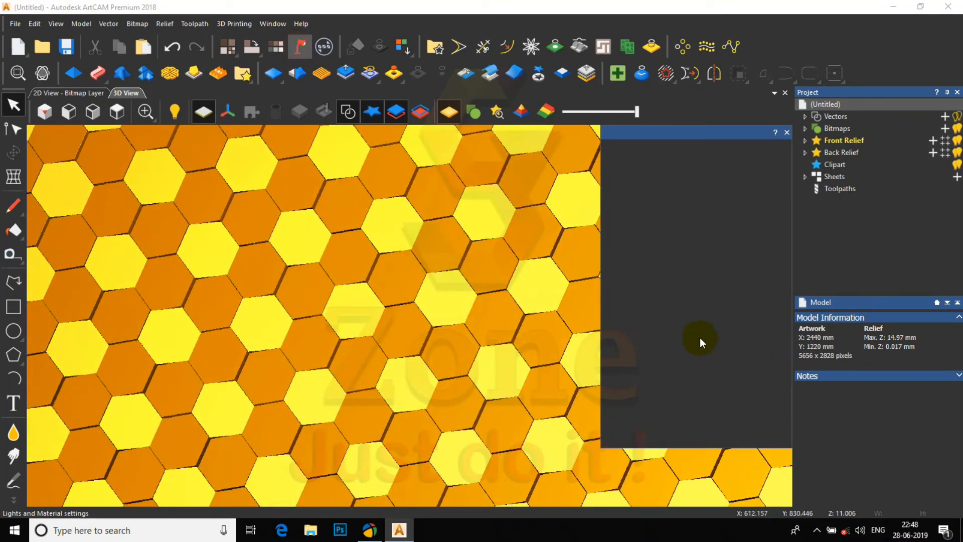
pyautogui.click(742, 351)
pyautogui.moveTo(748, 129); pyautogui.dragTo(769, 186)
pyautogui.moveTo(681, 184); pyautogui.dragTo(688, 191)
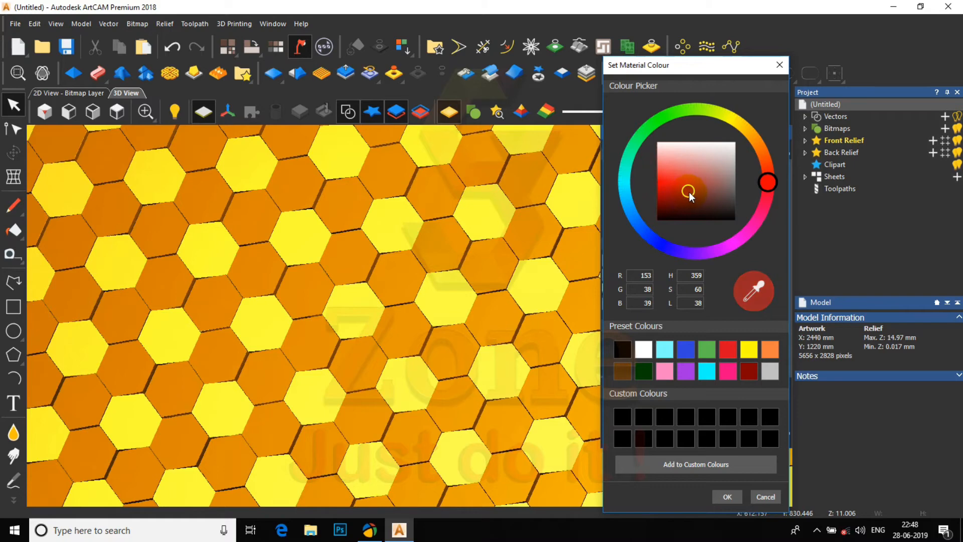
pyautogui.click(729, 496)
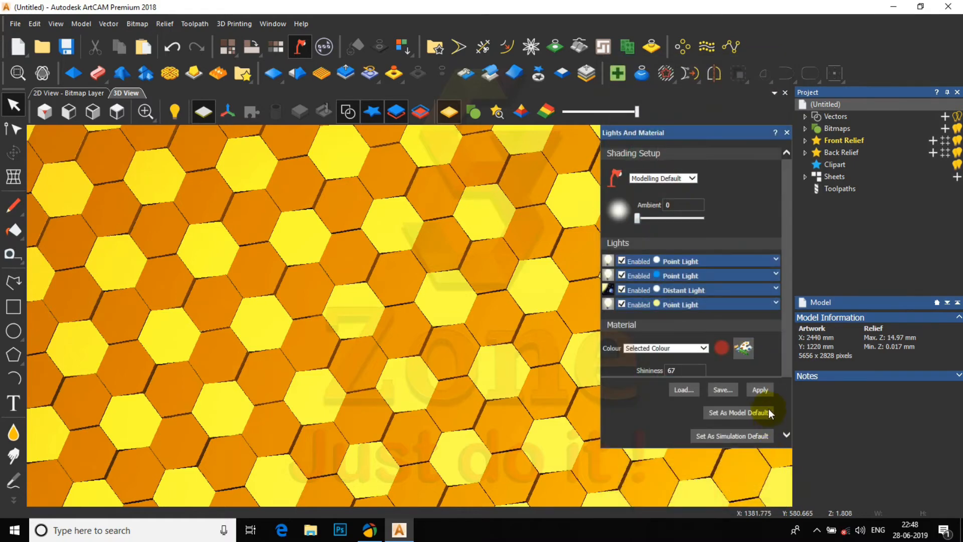
pyautogui.click(760, 391)
pyautogui.scroll(3, 432, 263)
pyautogui.moveTo(506, 274); pyautogui.dragTo(557, 245)
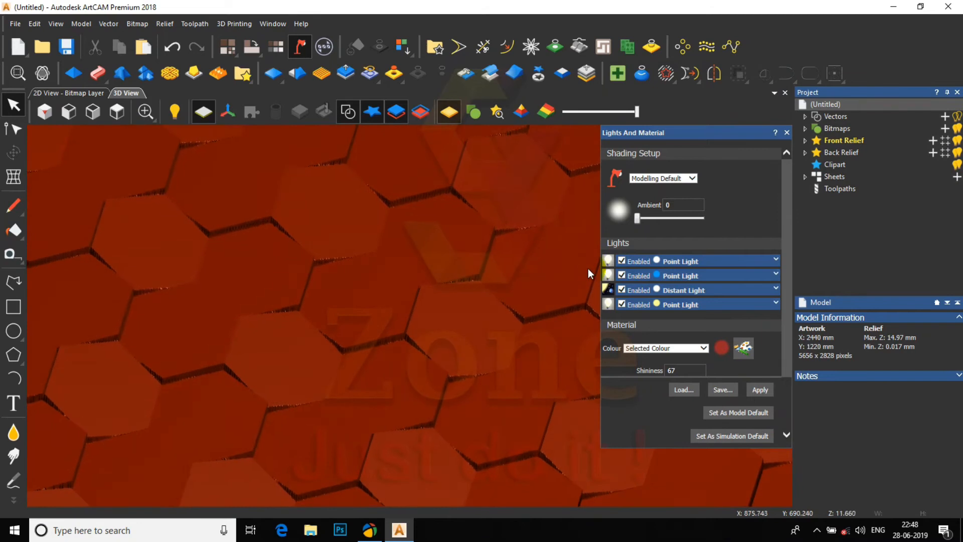
# Step: Change the material colour to a deeper red (135, 9, 10), apply it and close the material settings
pyautogui.click(753, 351)
pyautogui.moveTo(688, 191); pyautogui.dragTo(678, 217)
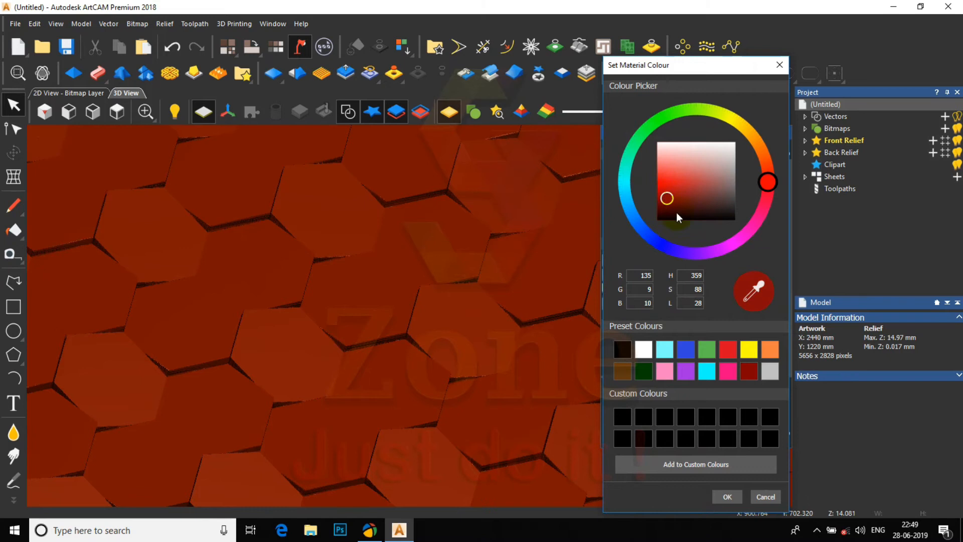
pyautogui.click(729, 496)
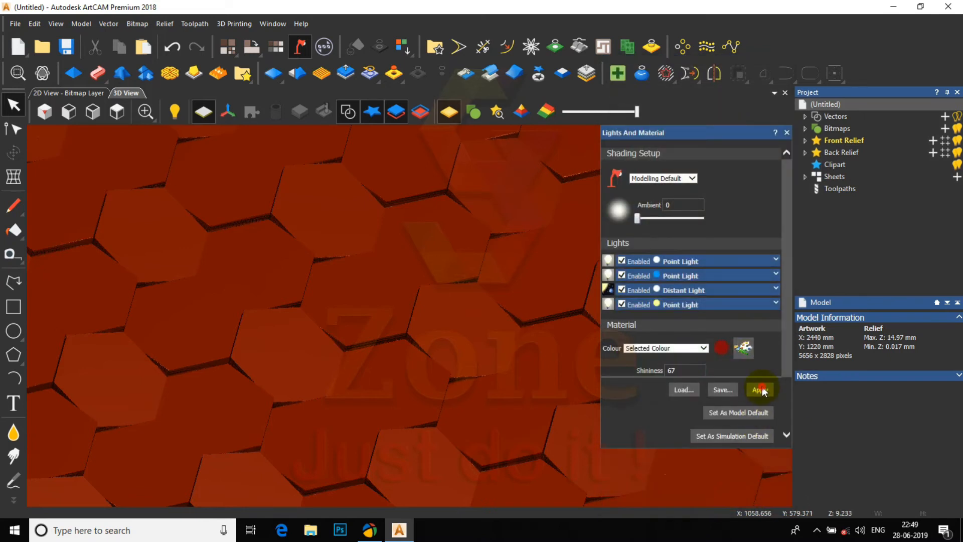
pyautogui.click(760, 390)
pyautogui.scroll(-2, 726, 263)
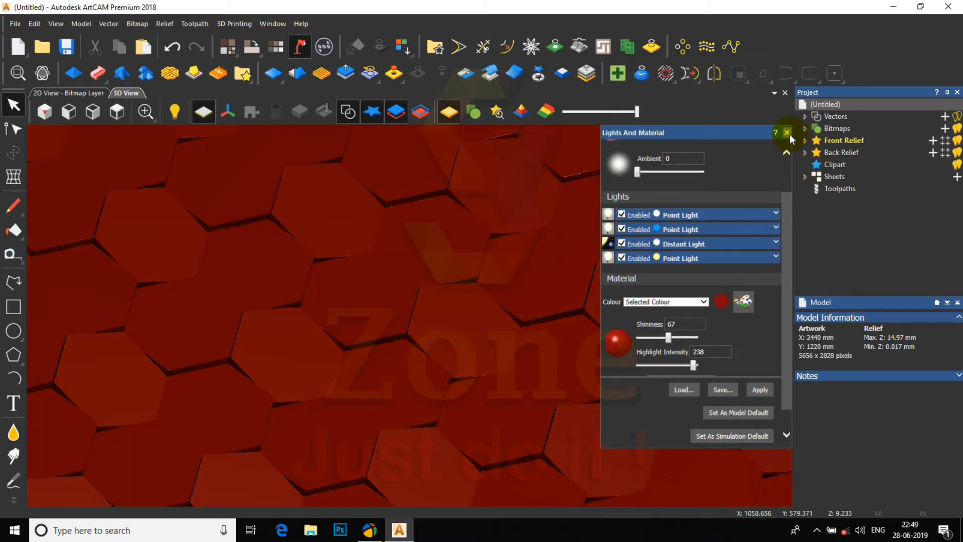
pyautogui.click(787, 132)
# Step: Smooth the whole layer of the hexagon relief with the Smooth Relief tool at a strength of 45%
pyautogui.scroll(-3, 416, 246)
pyautogui.moveTo(417, 246); pyautogui.dragTo(510, 318)
pyautogui.scroll(5, 513, 359)
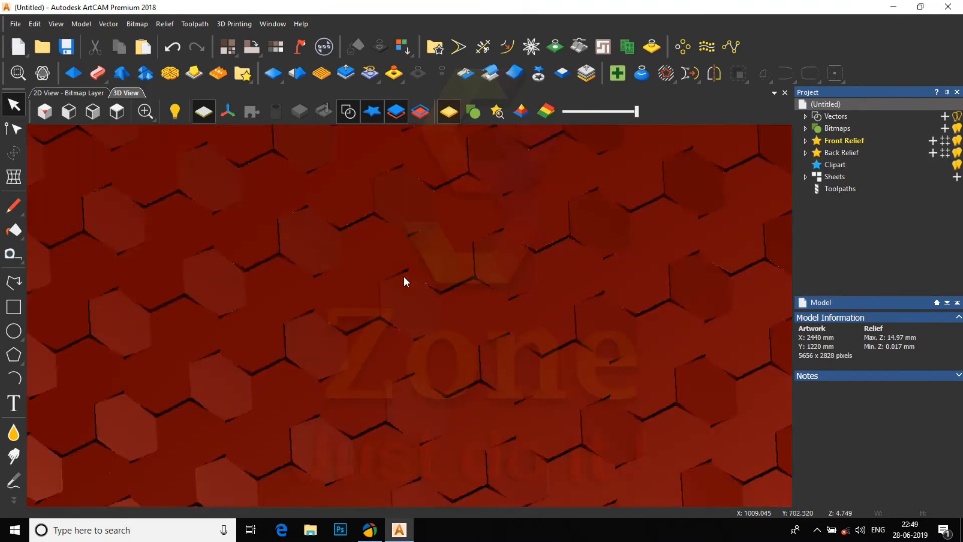
pyautogui.scroll(3, 401, 278)
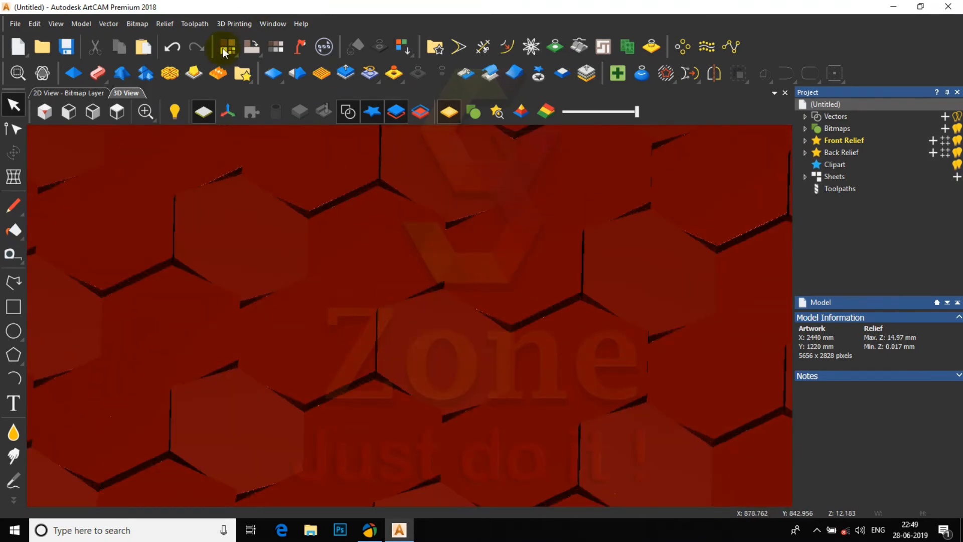
pyautogui.click(297, 74)
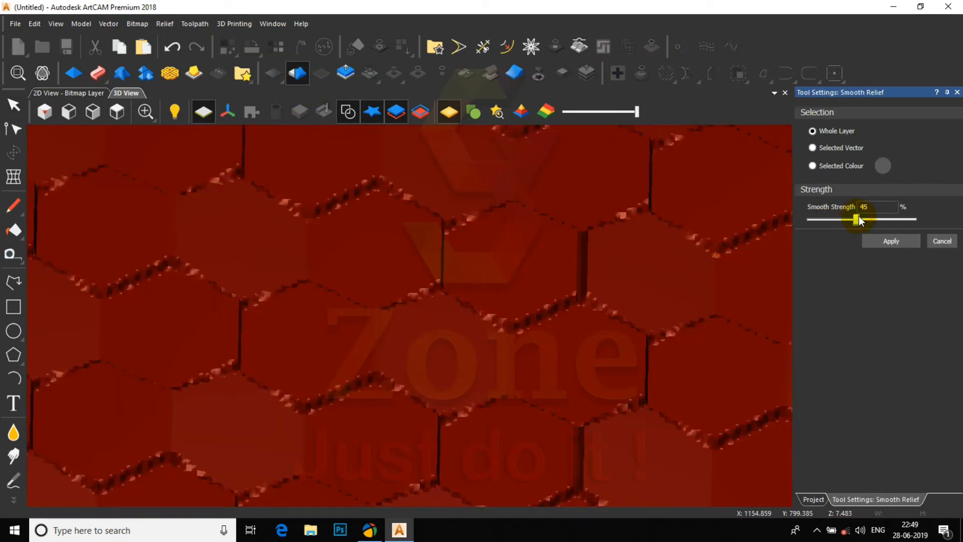
# Step: Examine the smoothed hexagon edges in the 3D view from several angles and distances
pyautogui.scroll(5, 576, 251)
pyautogui.scroll(-6, 540, 284)
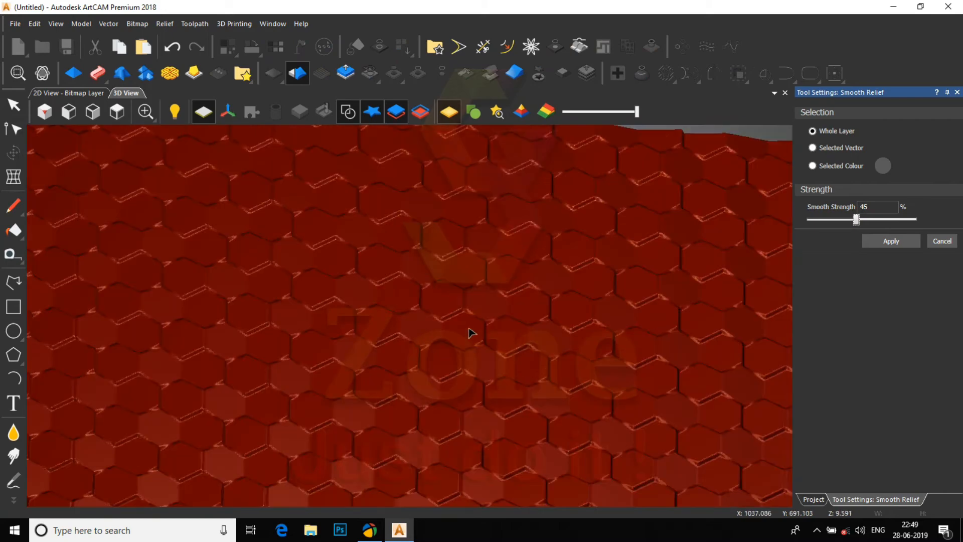
pyautogui.scroll(5, 421, 369)
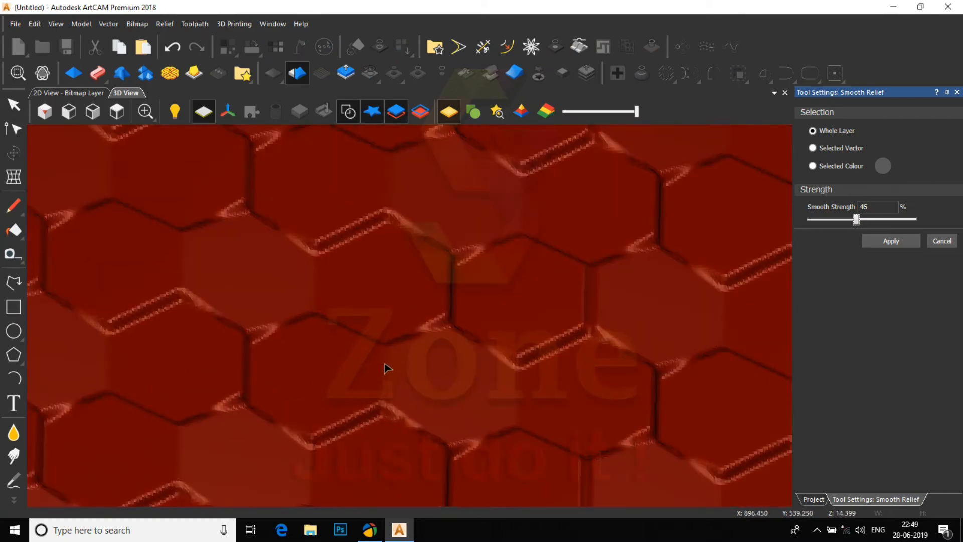
pyautogui.scroll(5, 449, 336)
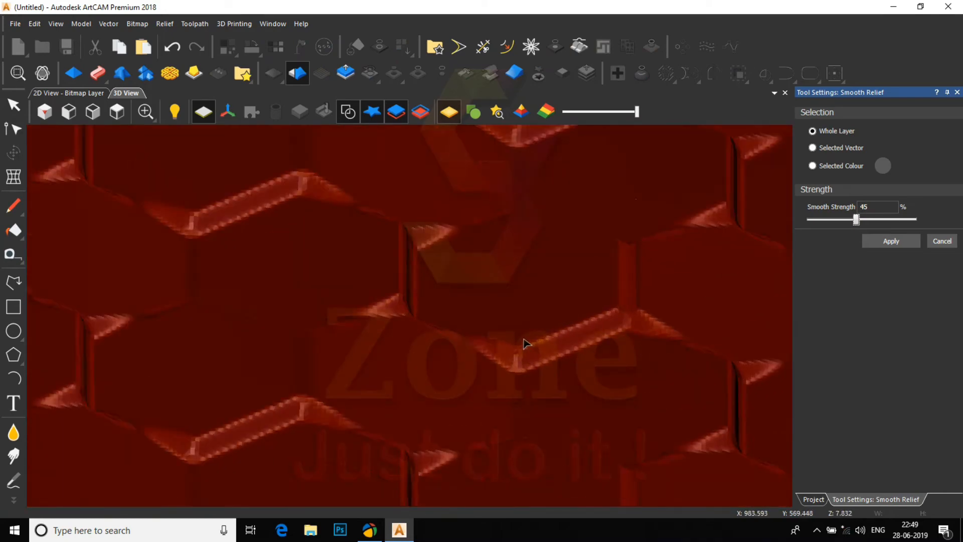
pyautogui.scroll(-10, 373, 408)
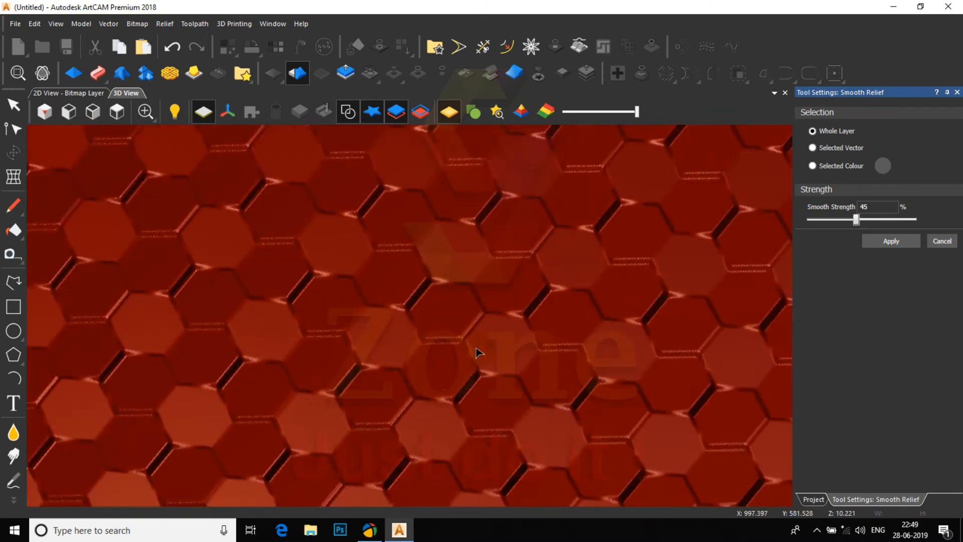
pyautogui.scroll(8, 350, 319)
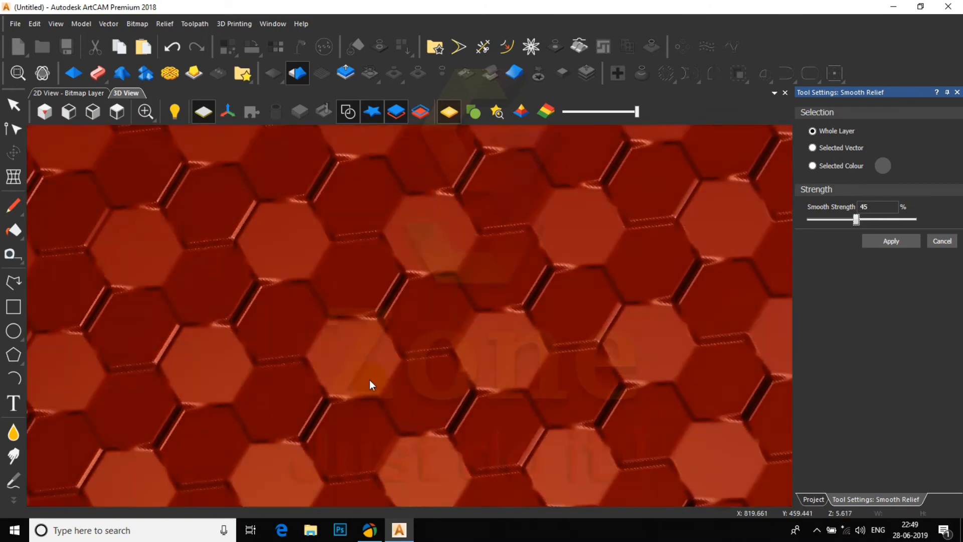
pyautogui.moveTo(369, 380); pyautogui.dragTo(570, 312)
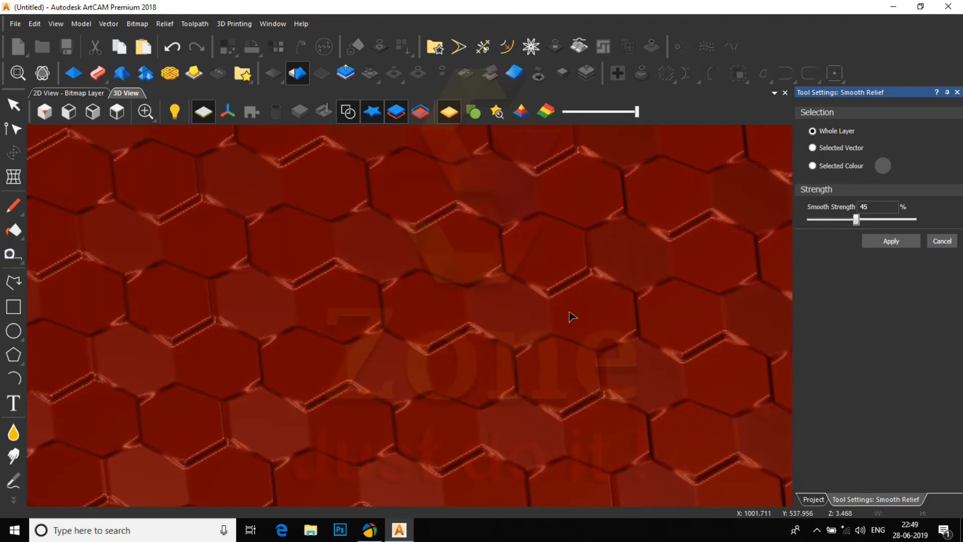
pyautogui.moveTo(430, 294); pyautogui.dragTo(421, 302)
pyautogui.scroll(-8, 421, 307)
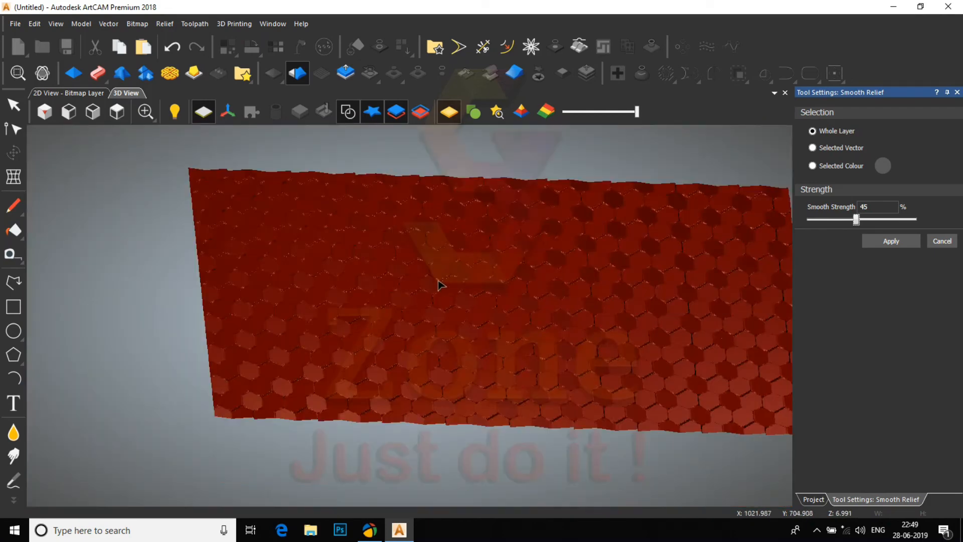
# Step: Apply the 45% whole-layer smoothing and close the Smooth Relief settings
pyautogui.scroll(10, 401, 306)
pyautogui.moveTo(413, 398); pyautogui.dragTo(412, 383)
pyautogui.scroll(-5, 412, 382)
pyautogui.click(905, 246)
pyautogui.click(943, 241)
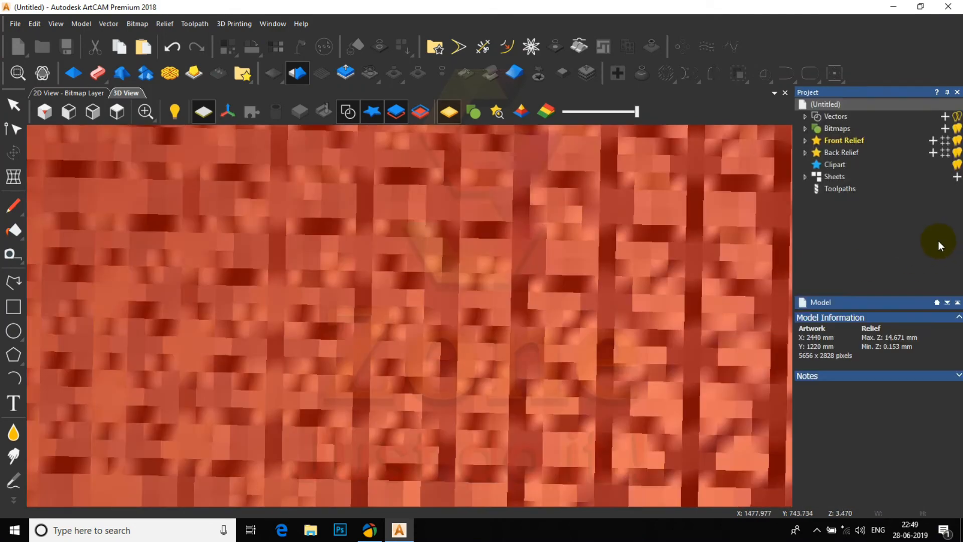
# Step: Examine the smoothed relief in the 3D view, both as a whole panel and up close
pyautogui.scroll(-3, 416, 251)
pyautogui.scroll(-3, 416, 260)
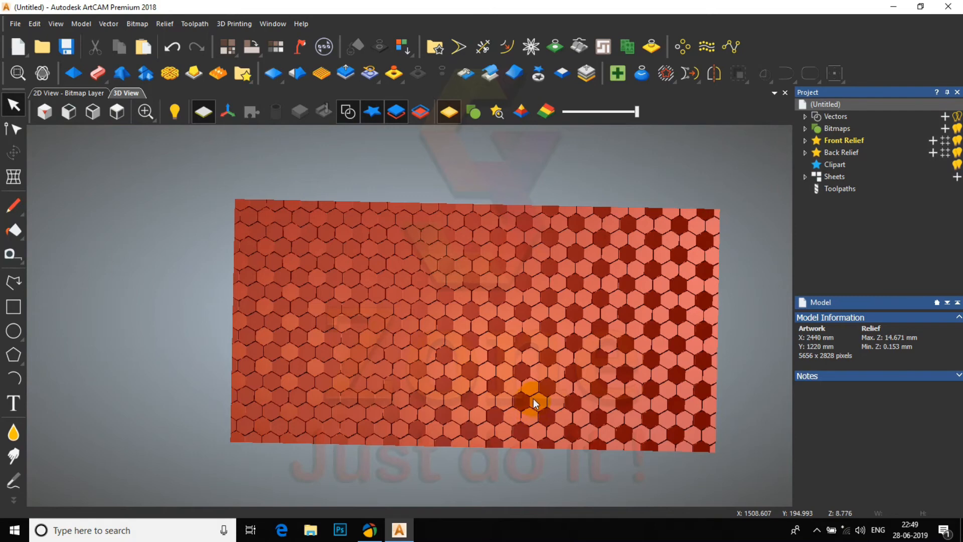
pyautogui.scroll(5, 512, 402)
pyautogui.moveTo(496, 317)
pyautogui.mouseDown()
pyautogui.moveTo(503, 286)
pyautogui.moveTo(502, 302)
pyautogui.mouseUp()
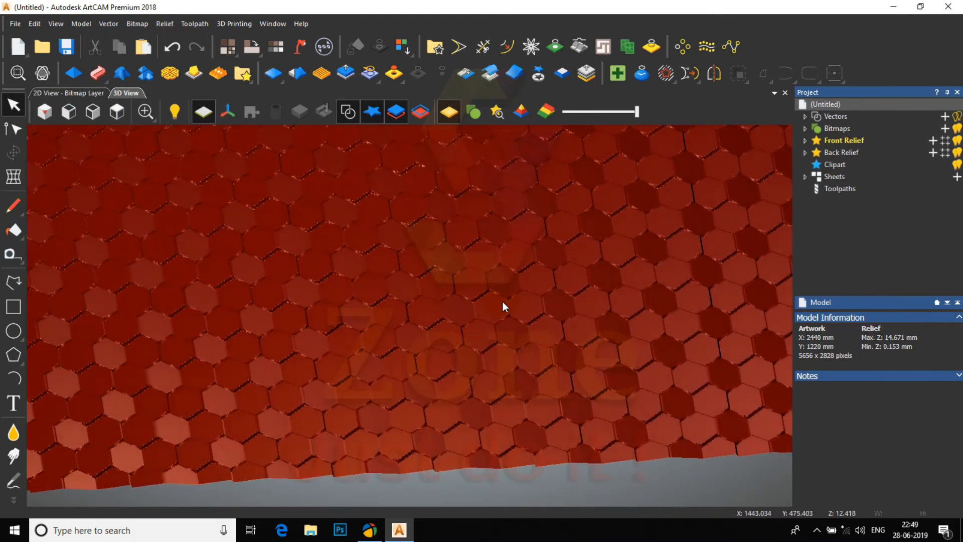
pyautogui.scroll(5, 395, 263)
pyautogui.moveTo(434, 333); pyautogui.dragTo(421, 372)
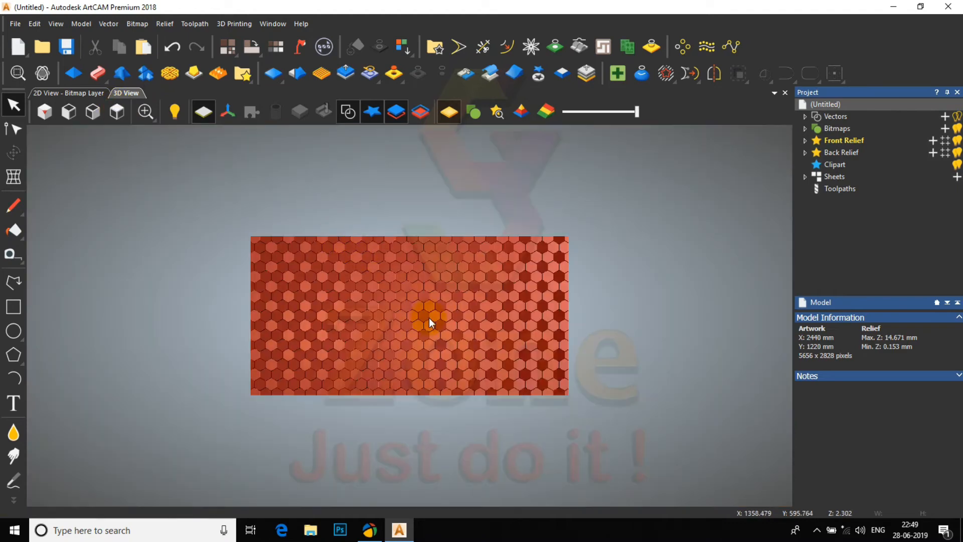
pyautogui.scroll(2, 429, 317)
pyautogui.scroll(1, 193, 262)
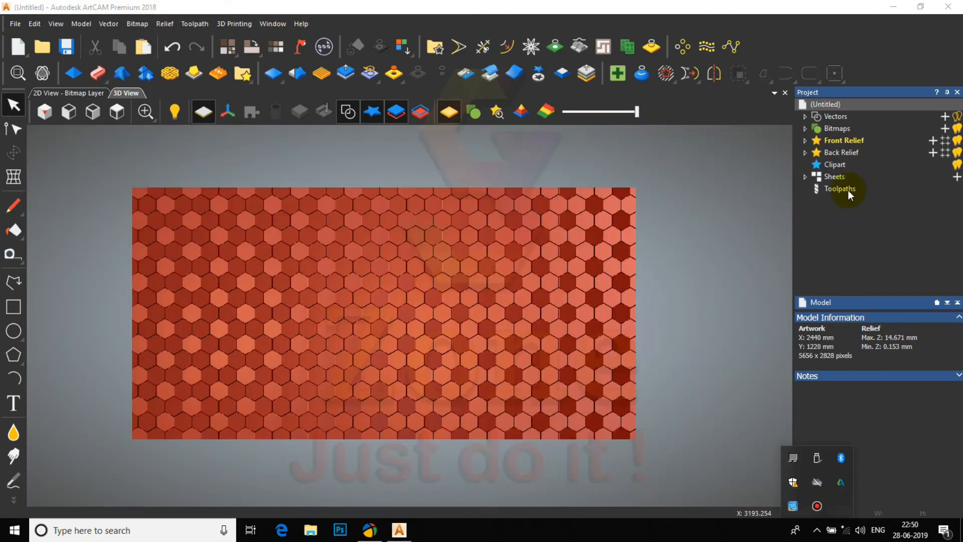
# Step: Start a Machine Relief toolpath and choose the Ball Nose 6 mm from the aluminum 3D finishing tools as its finishing tool
pyautogui.click(848, 191)
pyautogui.click(847, 191)
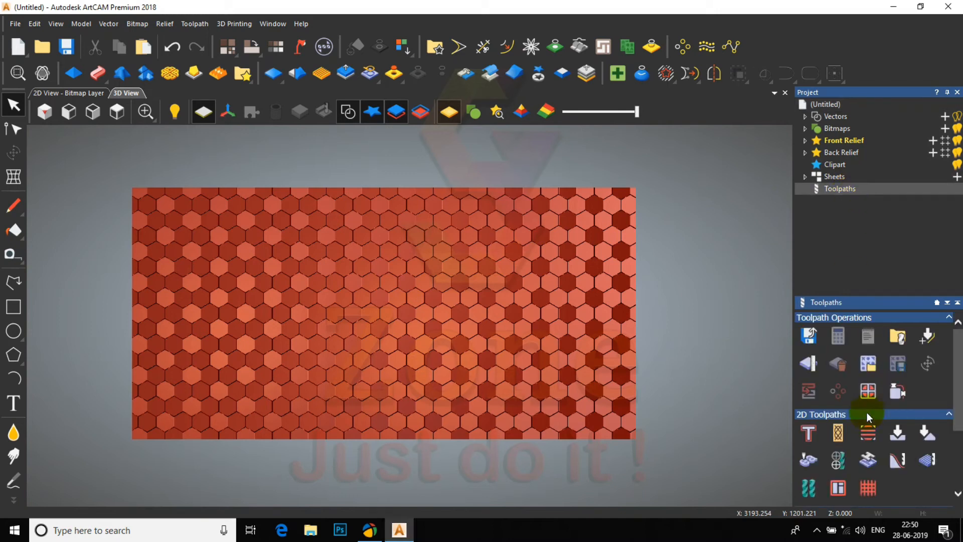
pyautogui.scroll(-3, 823, 456)
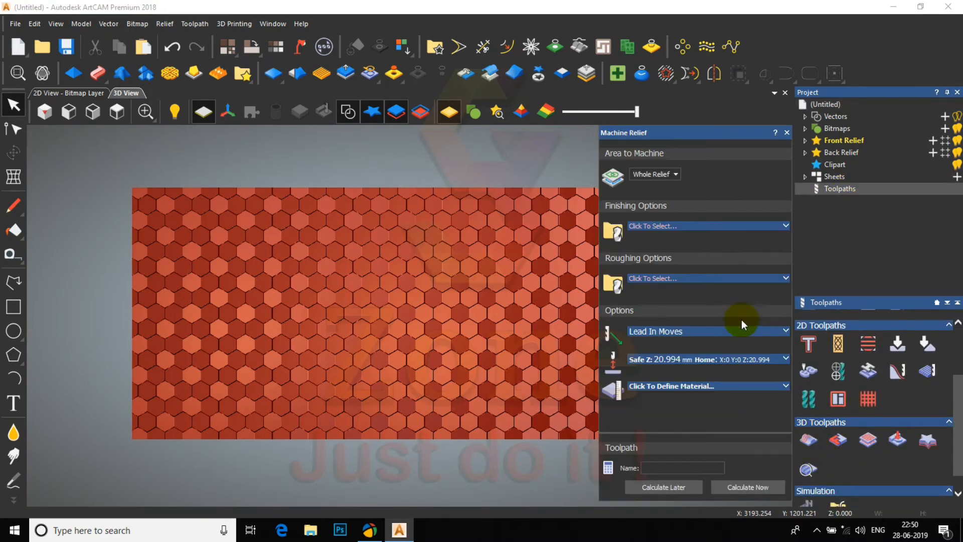
pyautogui.click(694, 227)
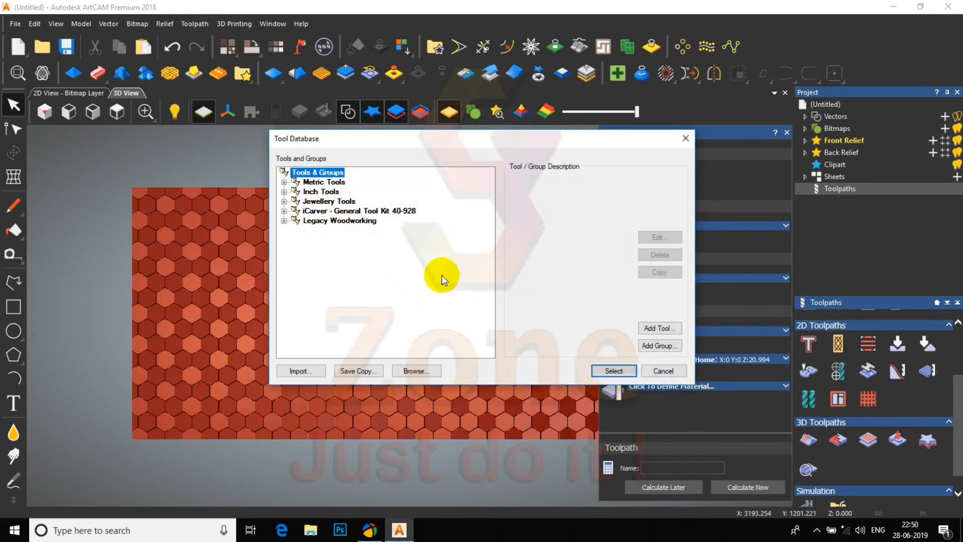
pyautogui.click(284, 182)
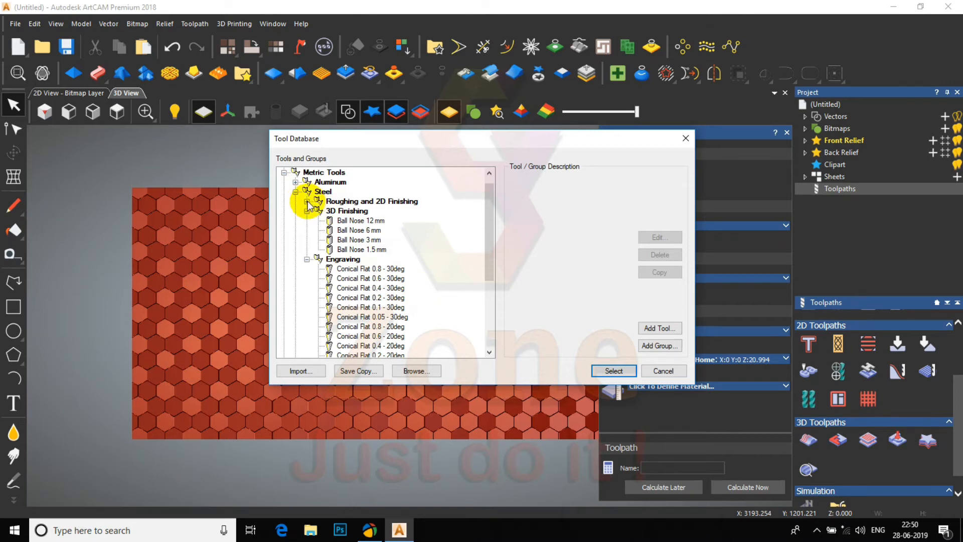
pyautogui.click(296, 182)
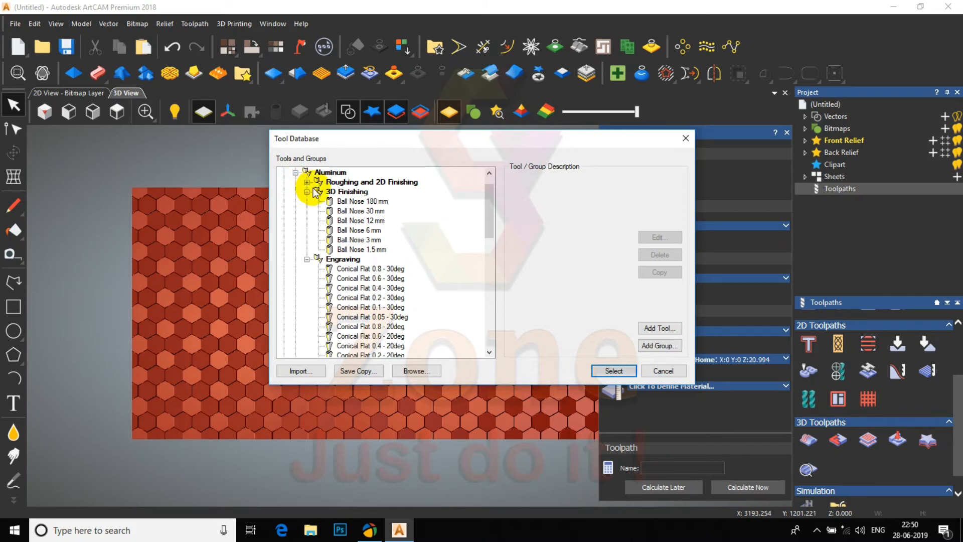
pyautogui.click(378, 232)
pyautogui.click(614, 371)
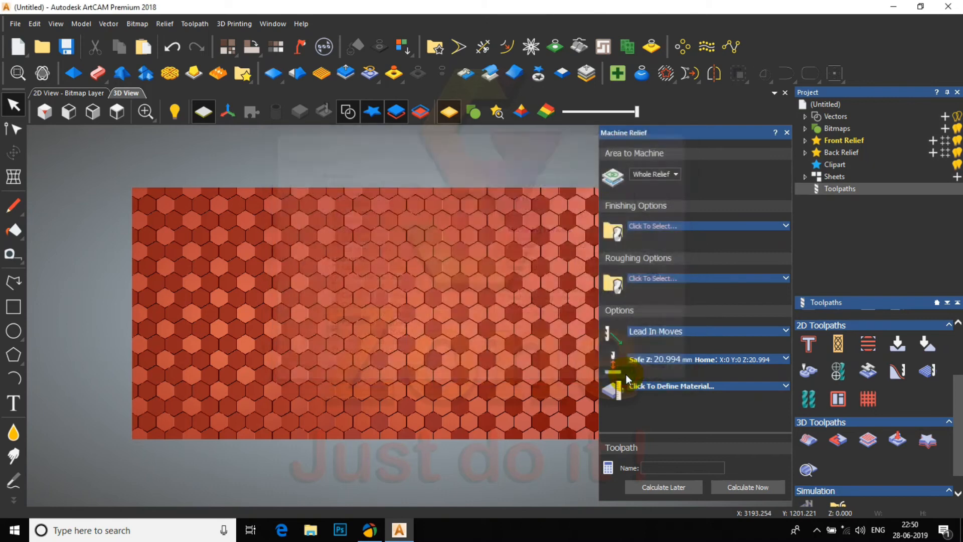
# Step: Set the finishing tool's feed rate to 250 mm/sec and its plunge rate to 200 mm/sec
pyautogui.click(772, 227)
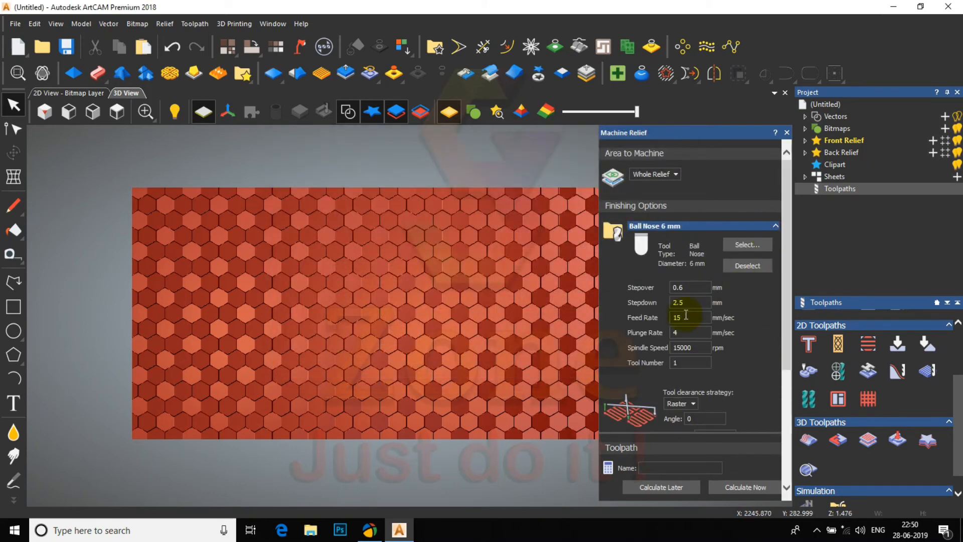
pyautogui.doubleClick(691, 317)
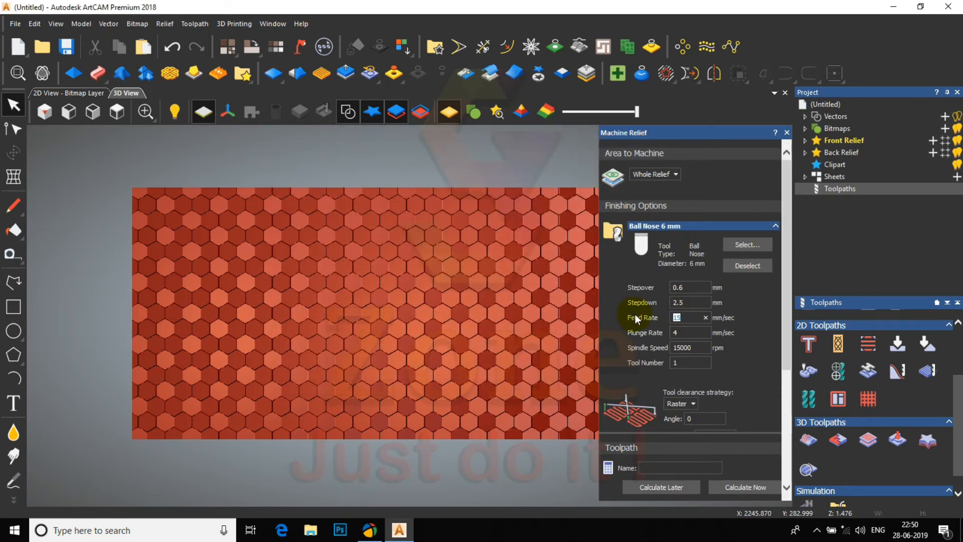
pyautogui.write('250')
pyautogui.doubleClick(643, 330)
pyautogui.write('200')
# Step: Define the material thickness as 18 mm, calculate the Machine Relief toolpath and close its settings
pyautogui.scroll(-5, 762, 334)
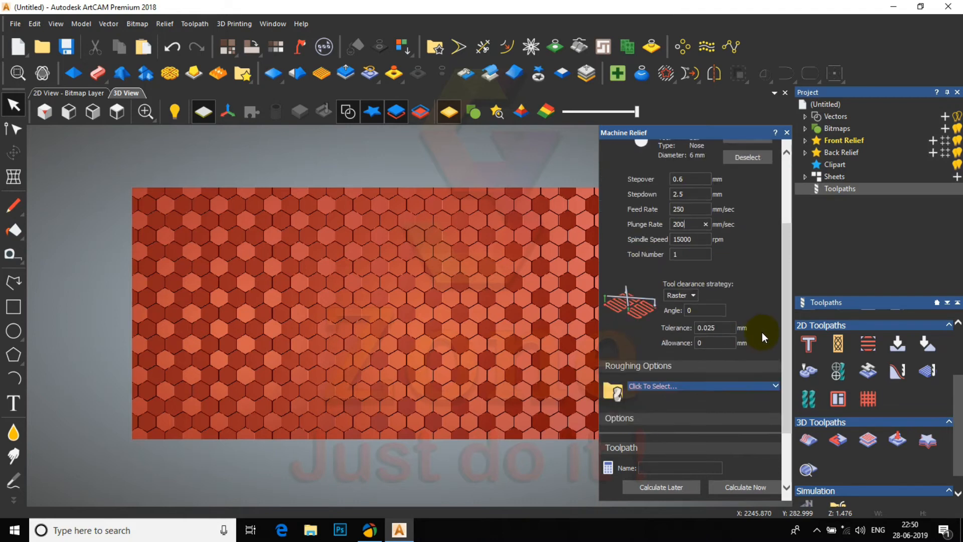
pyautogui.click(774, 414)
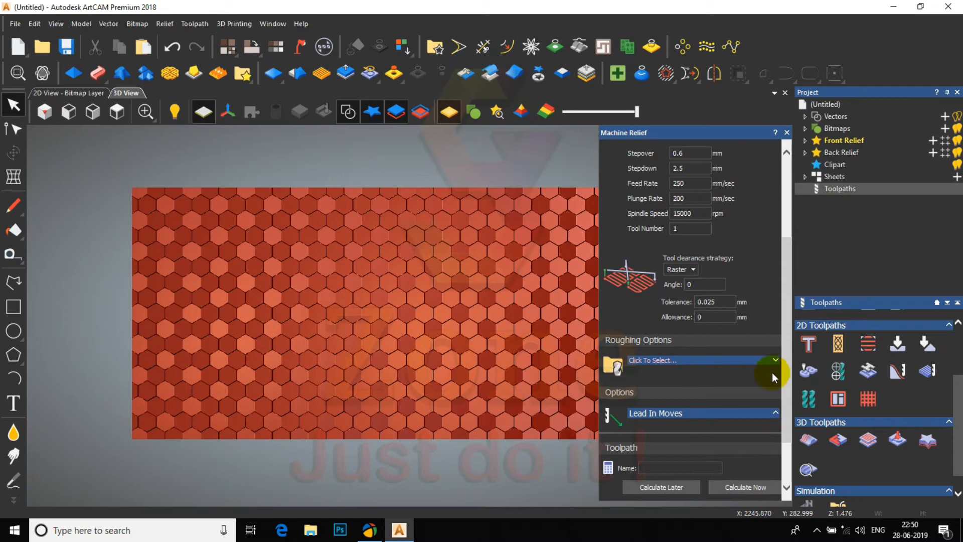
pyautogui.scroll(-2, 777, 365)
pyautogui.click(771, 413)
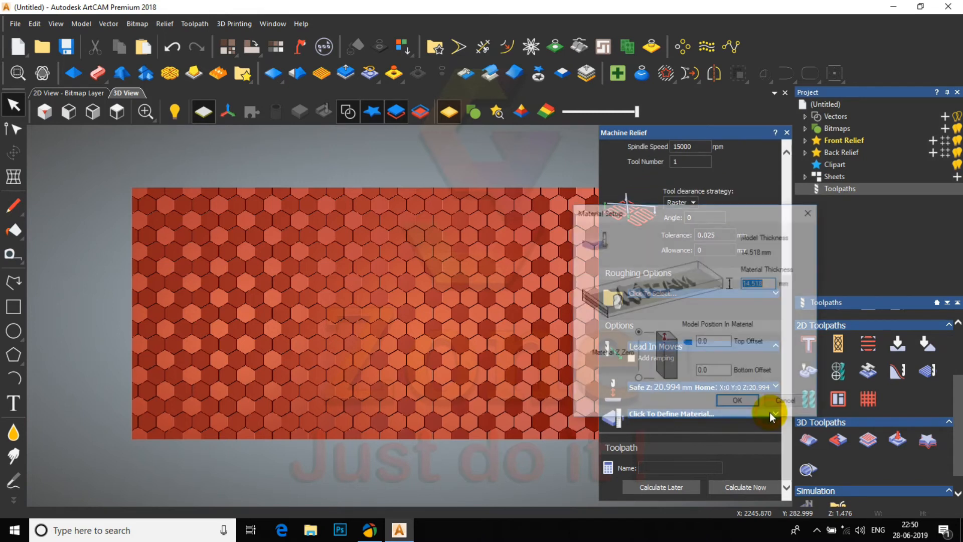
pyautogui.write('18')
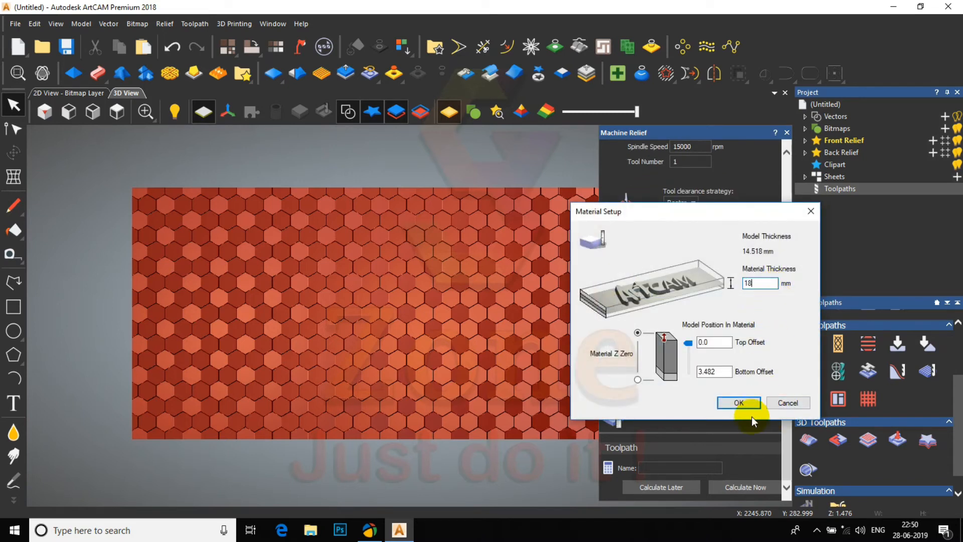
pyautogui.click(739, 402)
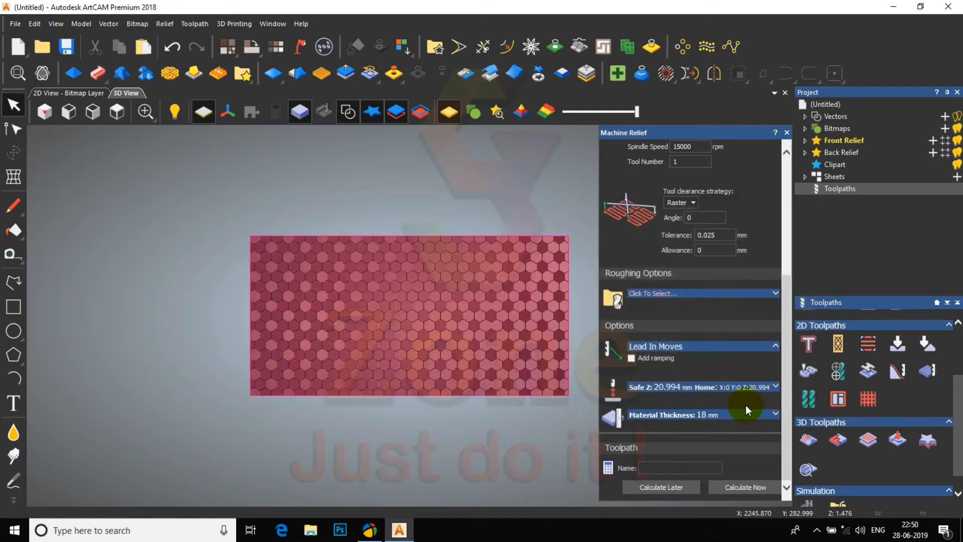
pyautogui.click(751, 486)
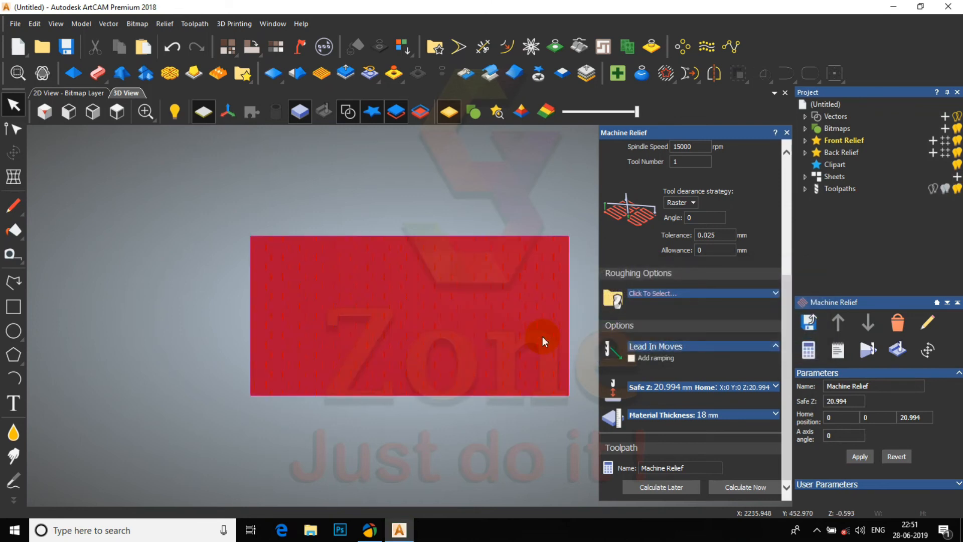
pyautogui.click(786, 133)
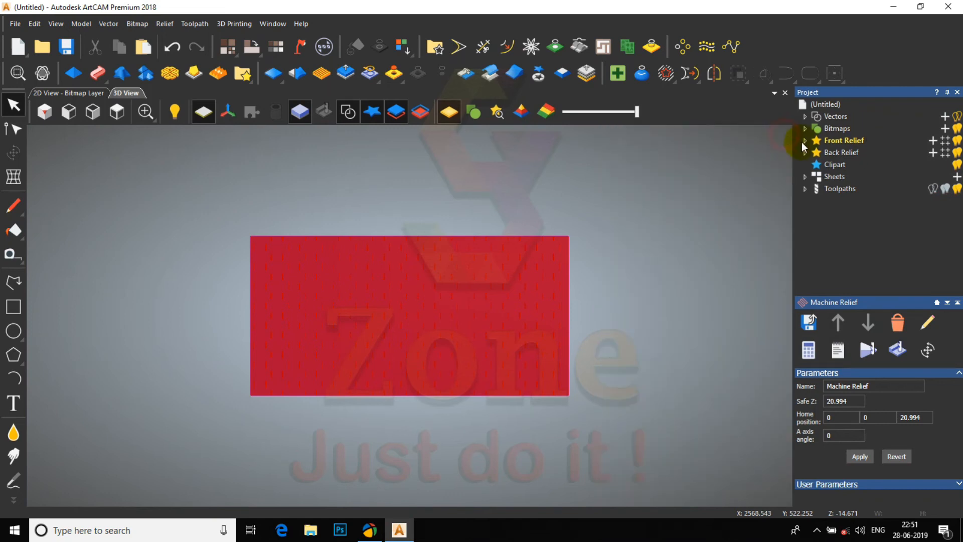
# Step: Simulate the Machine Relief toolpath on the whole model at standard resolution and fast-forward the playback
pyautogui.click(804, 190)
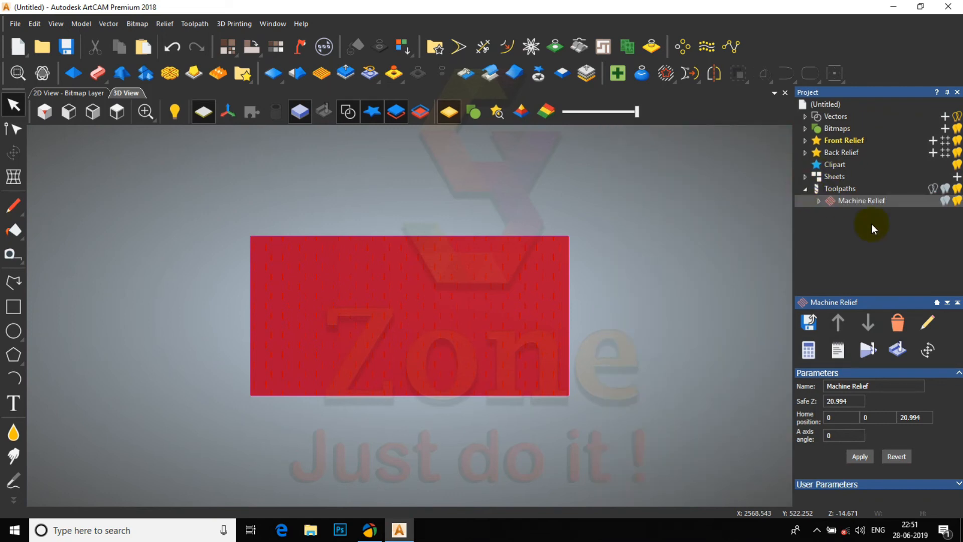
pyautogui.click(869, 351)
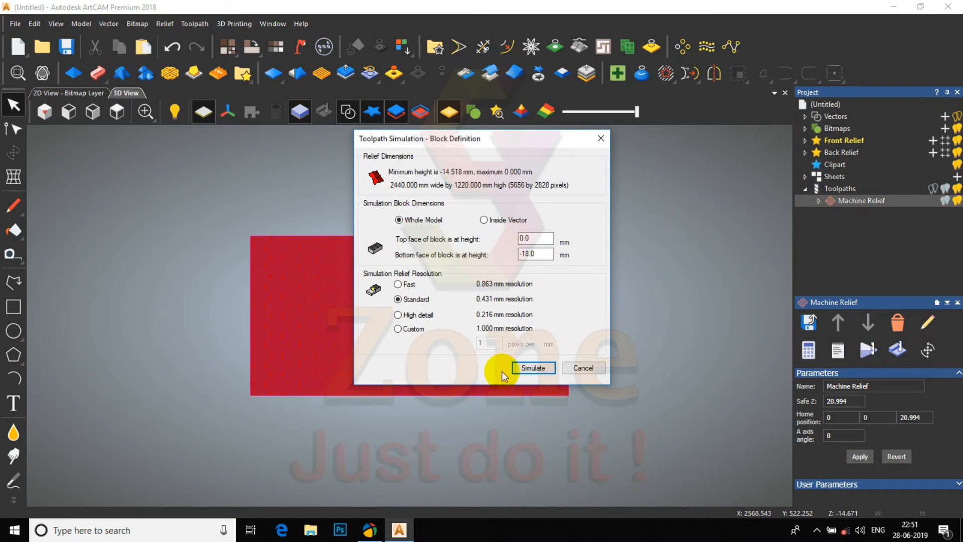
pyautogui.click(530, 368)
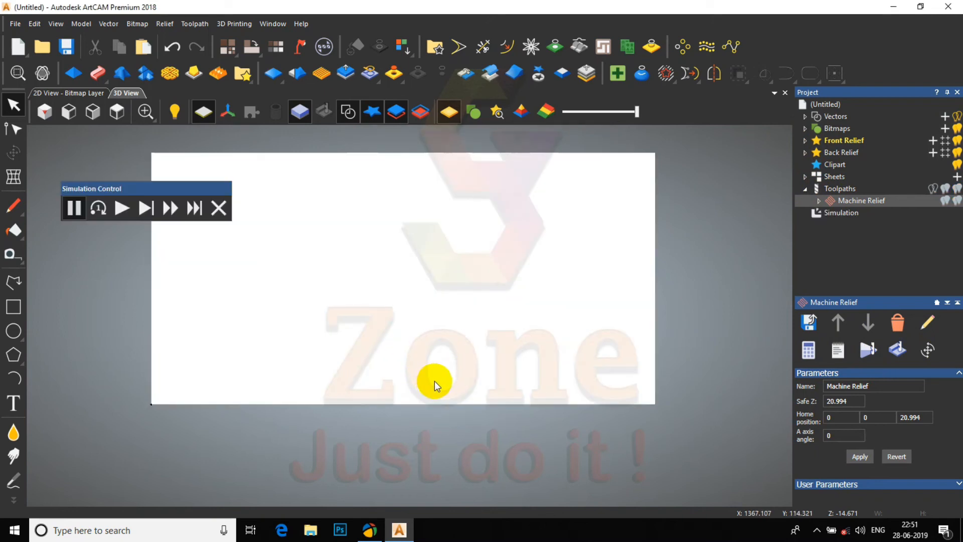
pyautogui.click(120, 208)
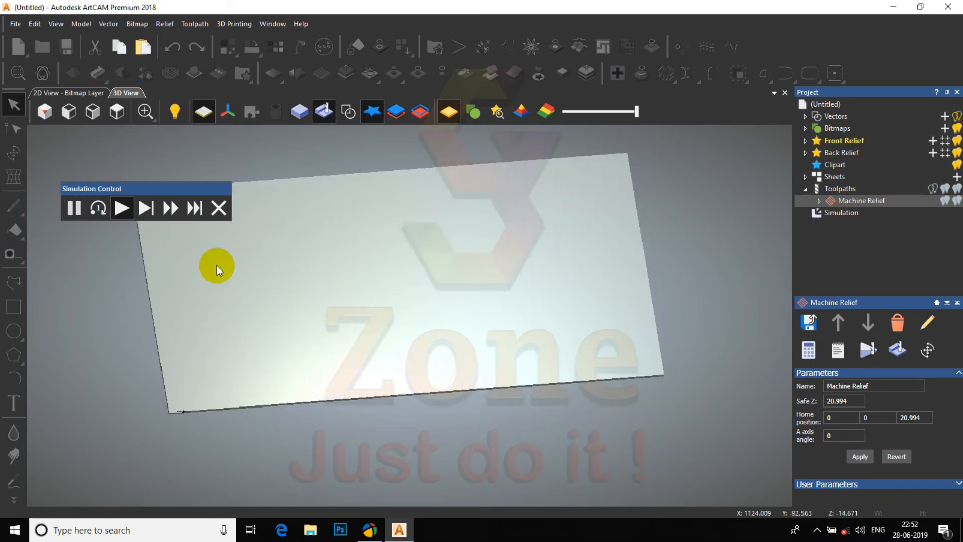
pyautogui.click(173, 207)
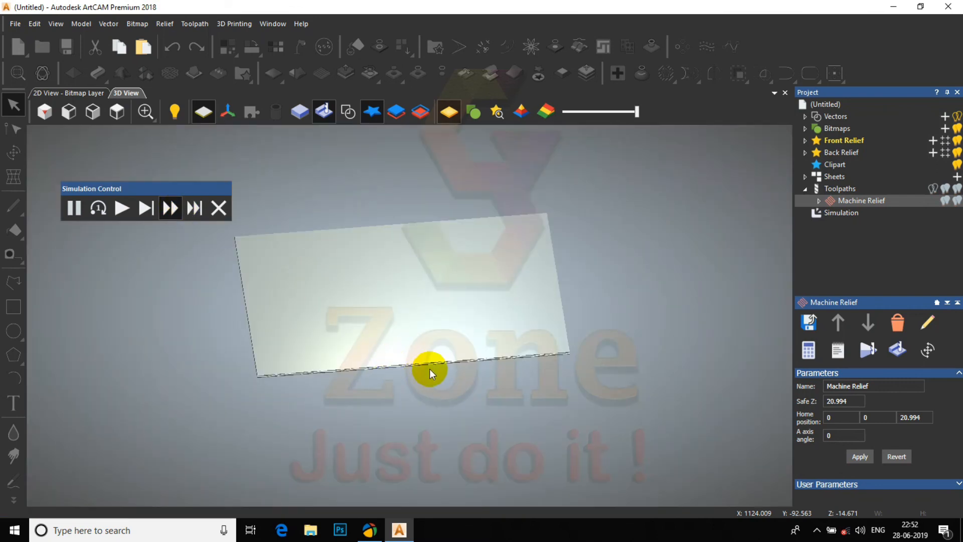
# Step: Stop the controlled simulation playback and run the fast simulation of the Machine Relief toolpath instead
pyautogui.scroll(3, 430, 369)
pyautogui.click(218, 207)
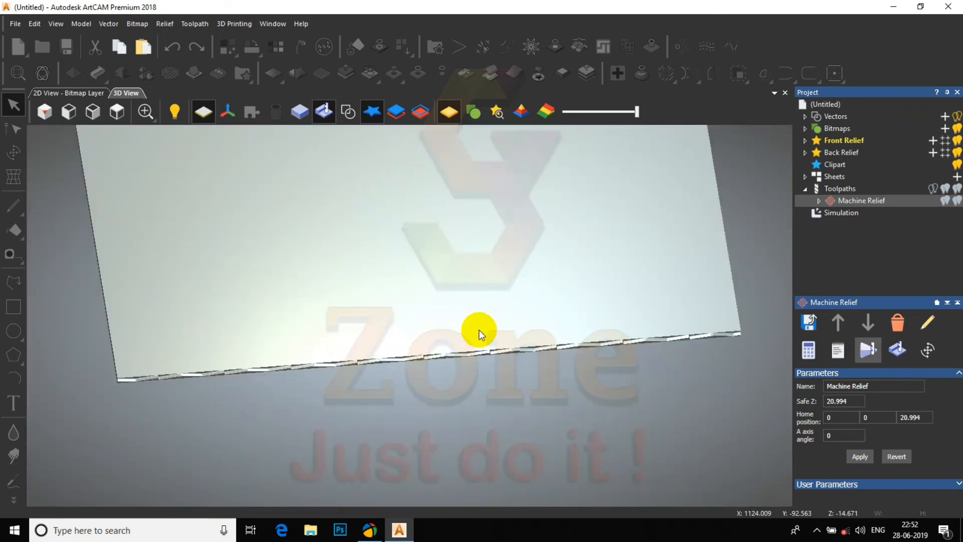
pyautogui.click(867, 326)
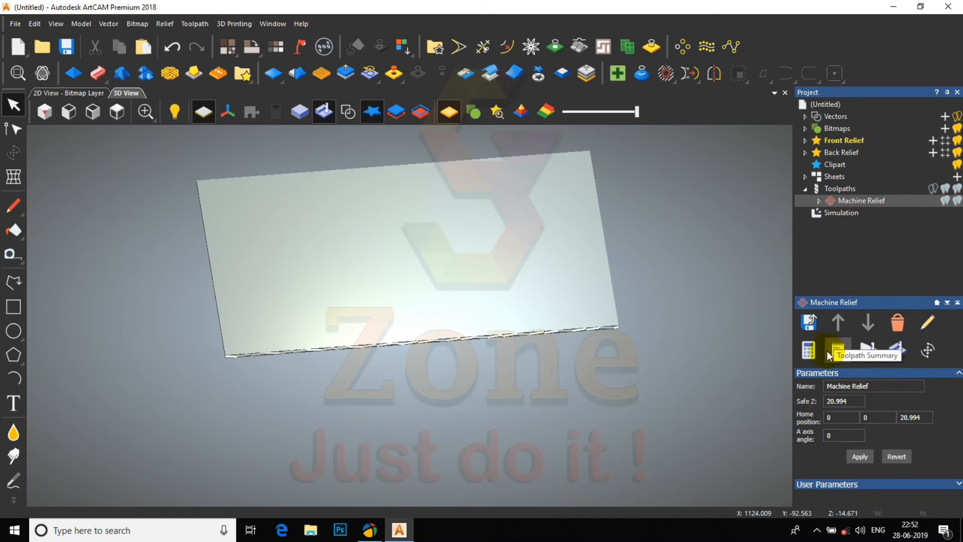
pyautogui.click(898, 349)
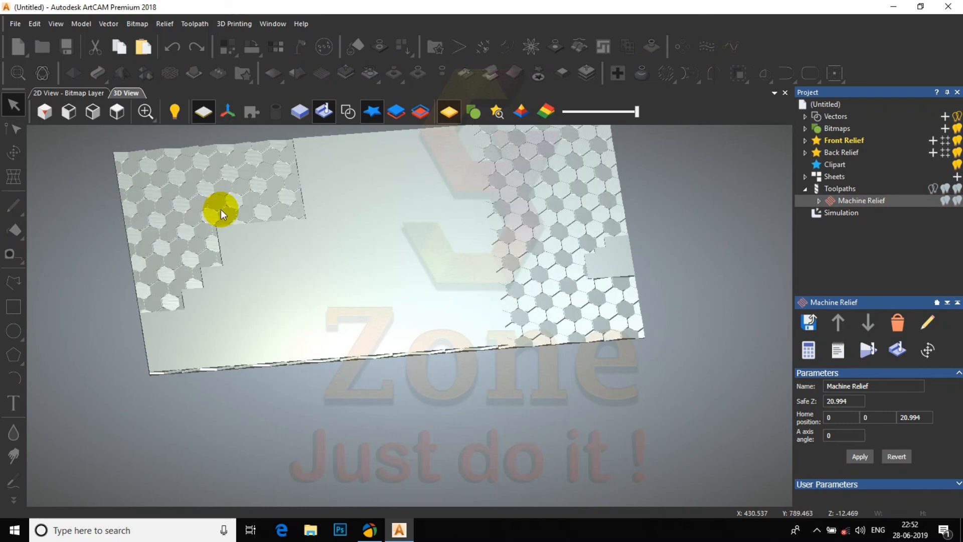
# Step: Examine the simulated hexagon surface up close and as a whole, from an angle and from the top
pyautogui.scroll(5, 221, 209)
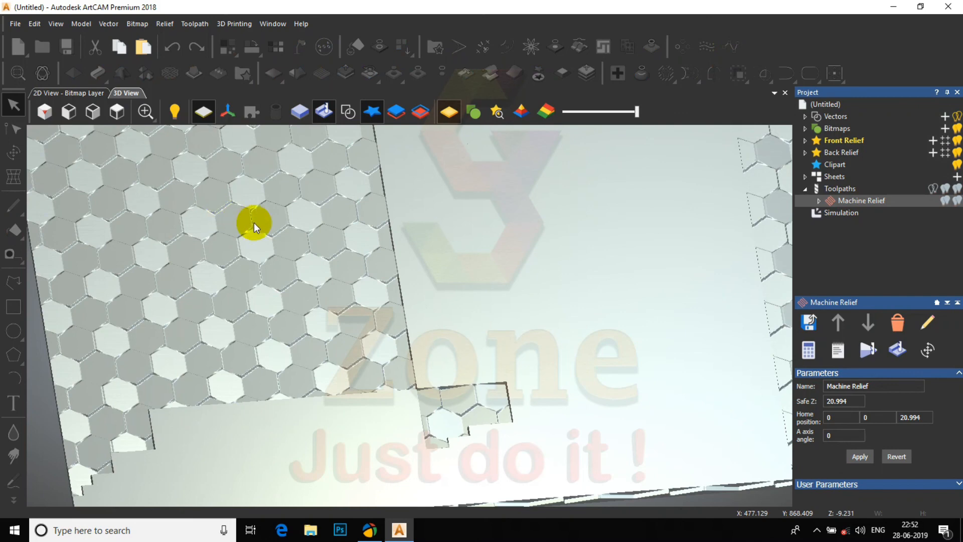
pyautogui.scroll(4, 271, 246)
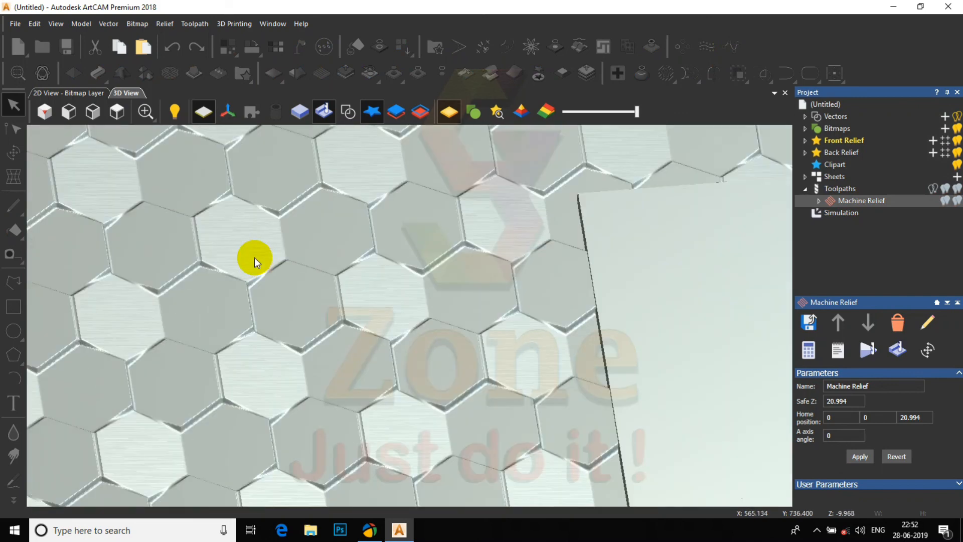
pyautogui.scroll(3, 237, 251)
pyautogui.moveTo(371, 289); pyautogui.dragTo(373, 375)
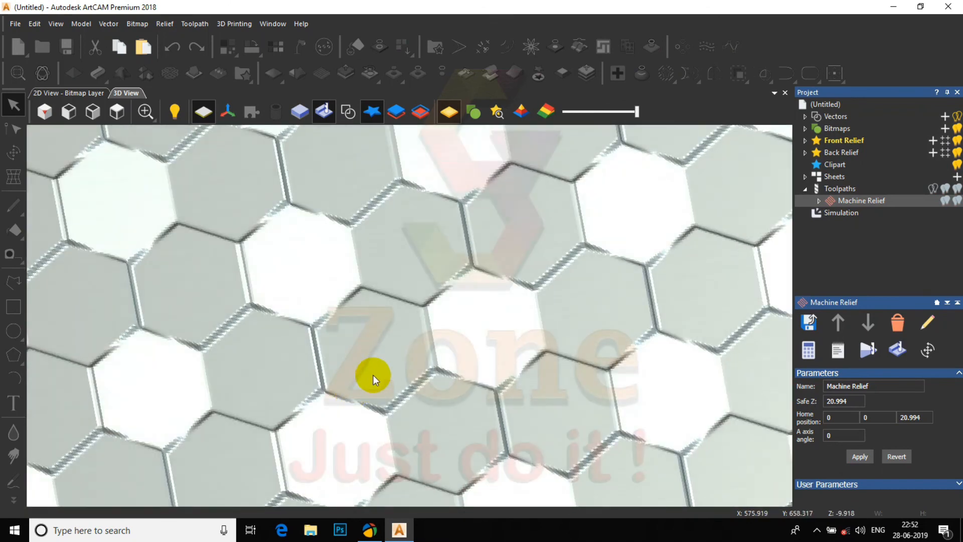
pyautogui.scroll(-4, 380, 368)
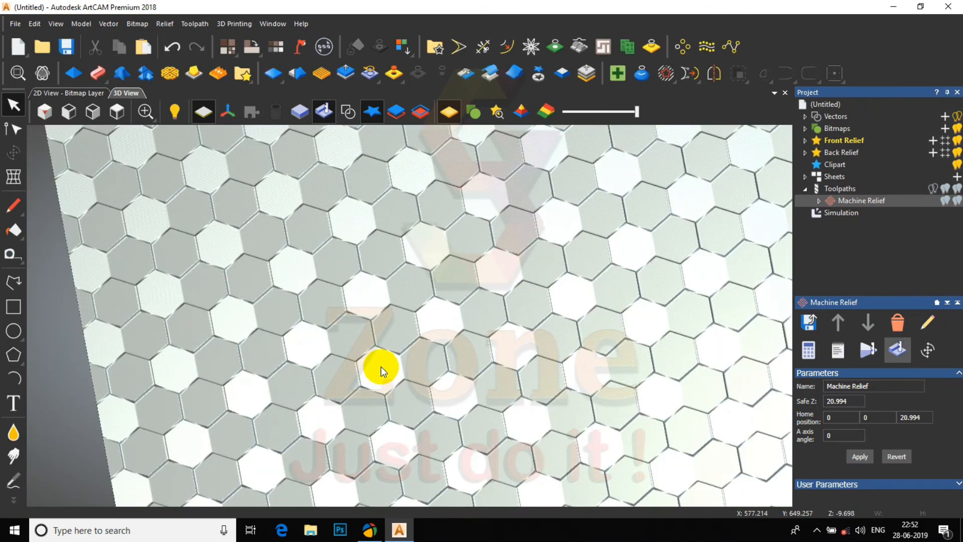
pyautogui.scroll(-4, 395, 348)
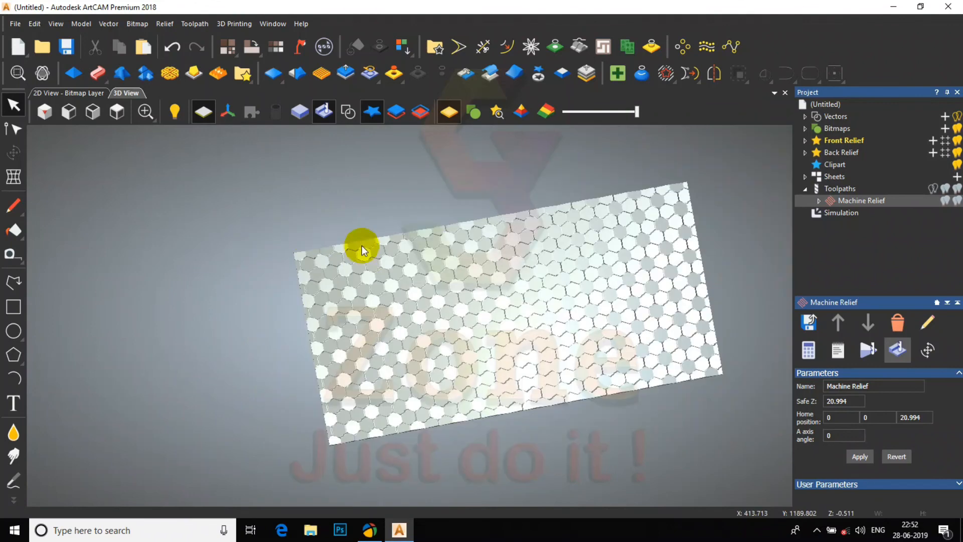
pyautogui.click(125, 107)
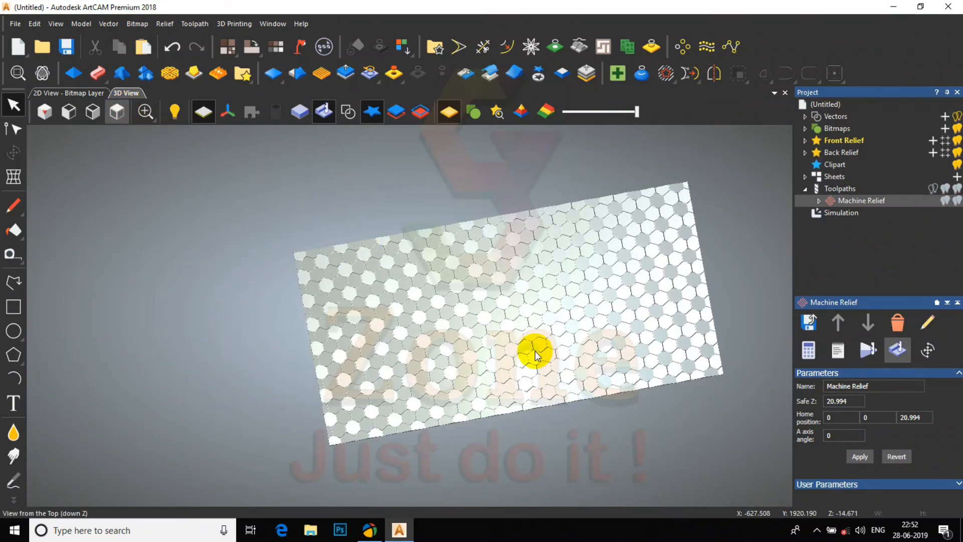
pyautogui.scroll(2, 366, 311)
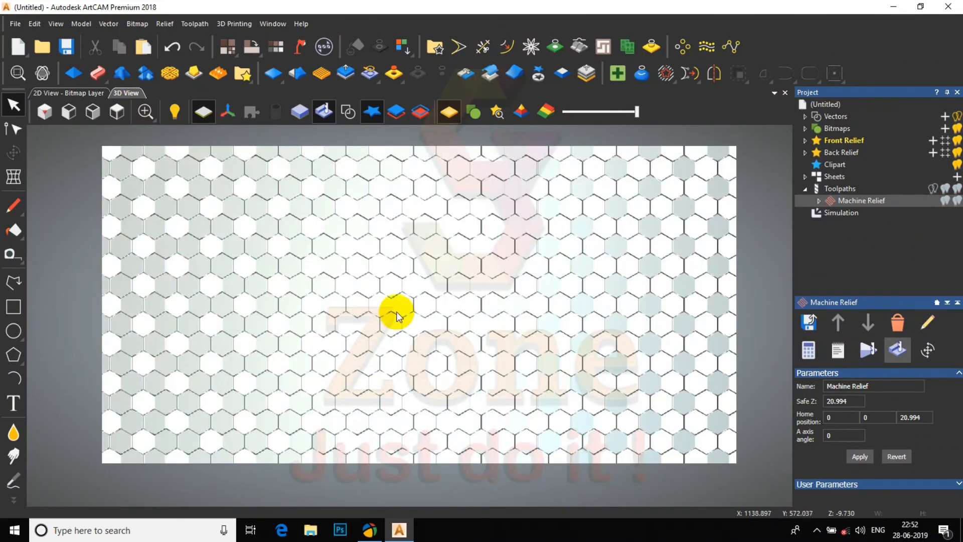
pyautogui.scroll(1, 524, 326)
pyautogui.moveTo(524, 327); pyautogui.dragTo(546, 290)
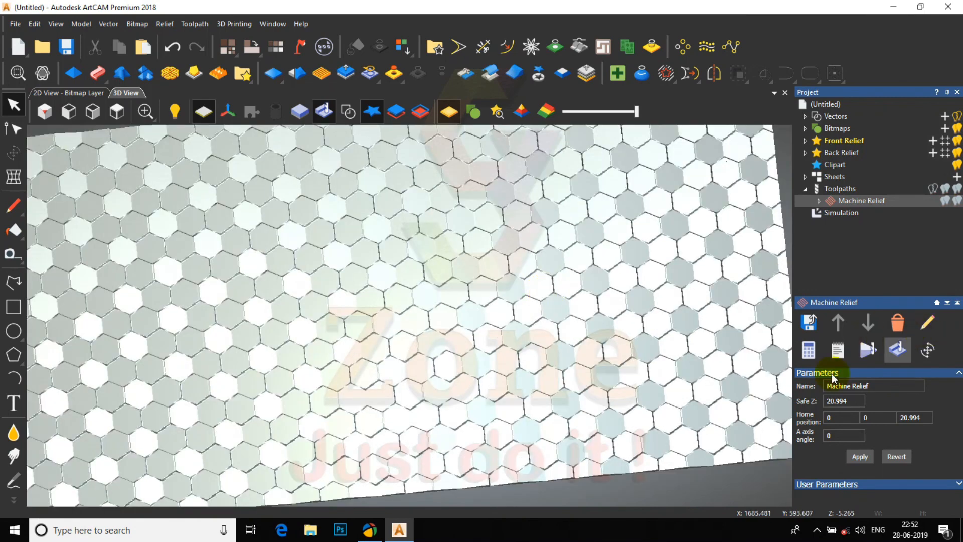
# Step: Enable Depth Colour for the simulation rendering, keeping the Simulation Default material, and inspect the shaded hexagons
pyautogui.click(843, 215)
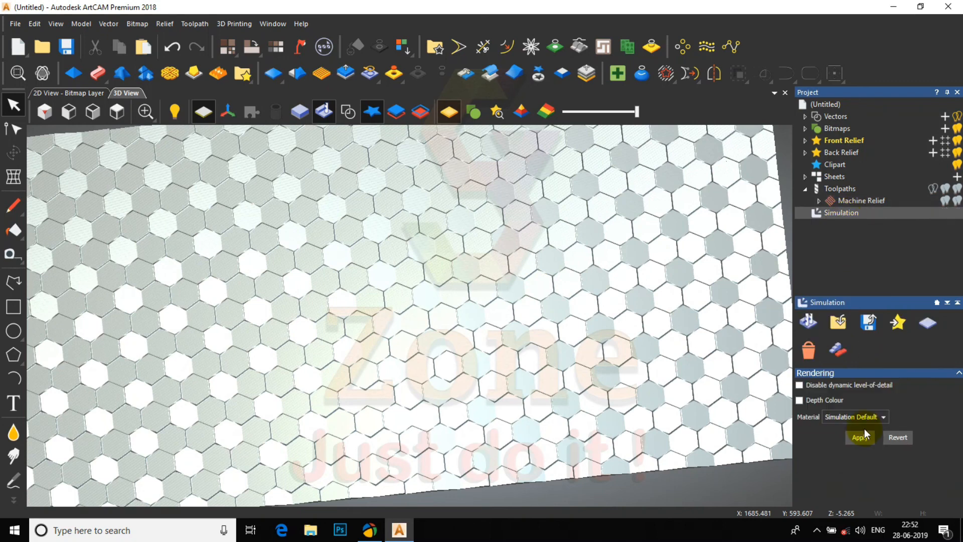
pyautogui.click(858, 437)
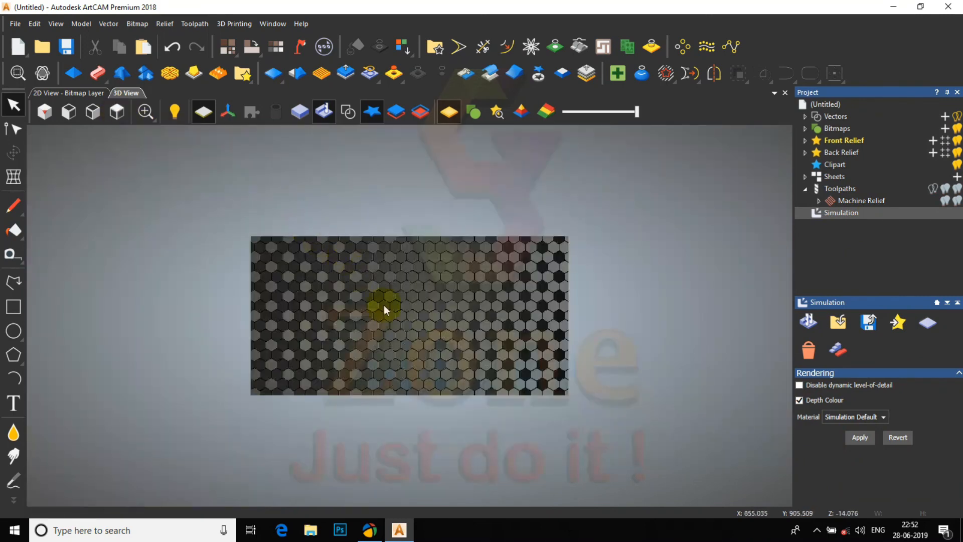
pyautogui.scroll(3, 456, 344)
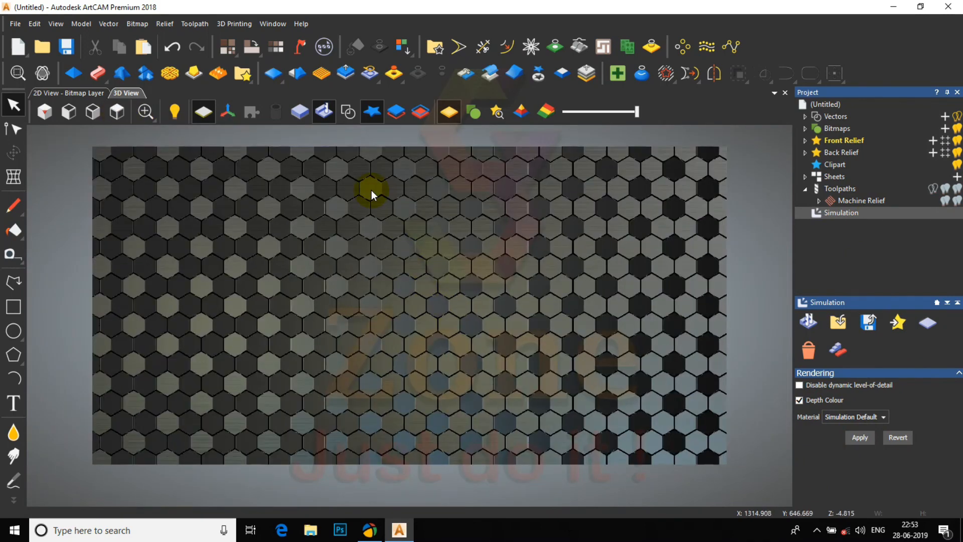
pyautogui.scroll(2, 372, 193)
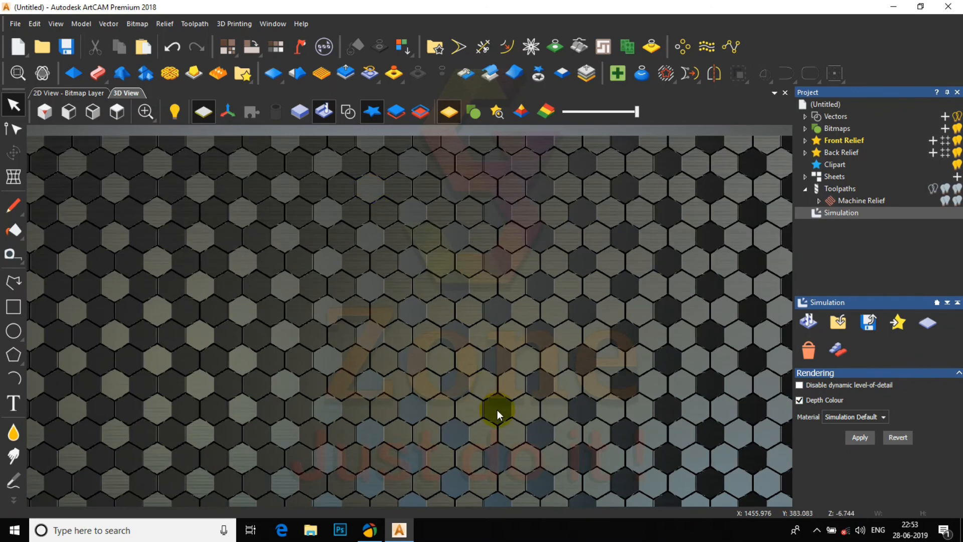